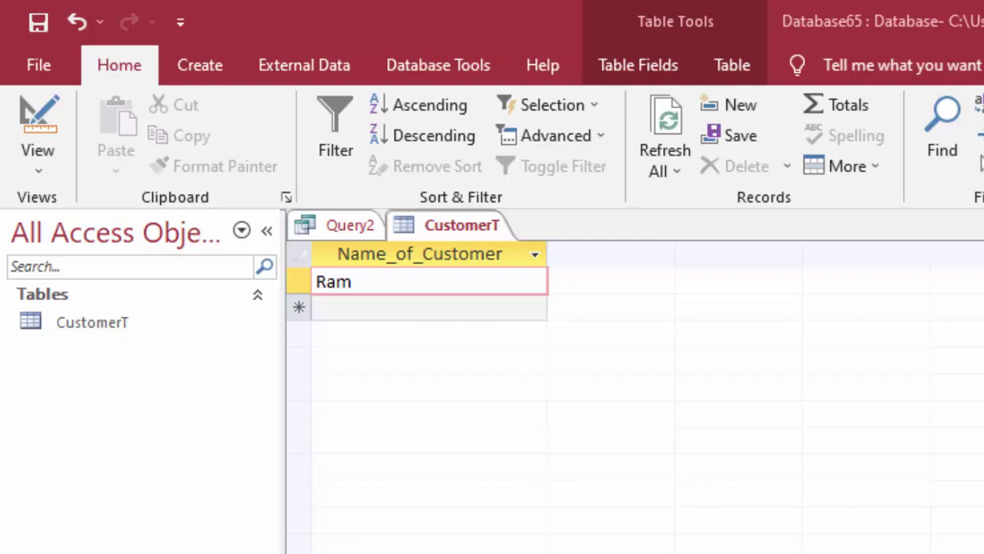
Step: Dismiss the Name_of_Customer filter options unchanged and select the Ram cell in CustomerT
left_click(534, 254)
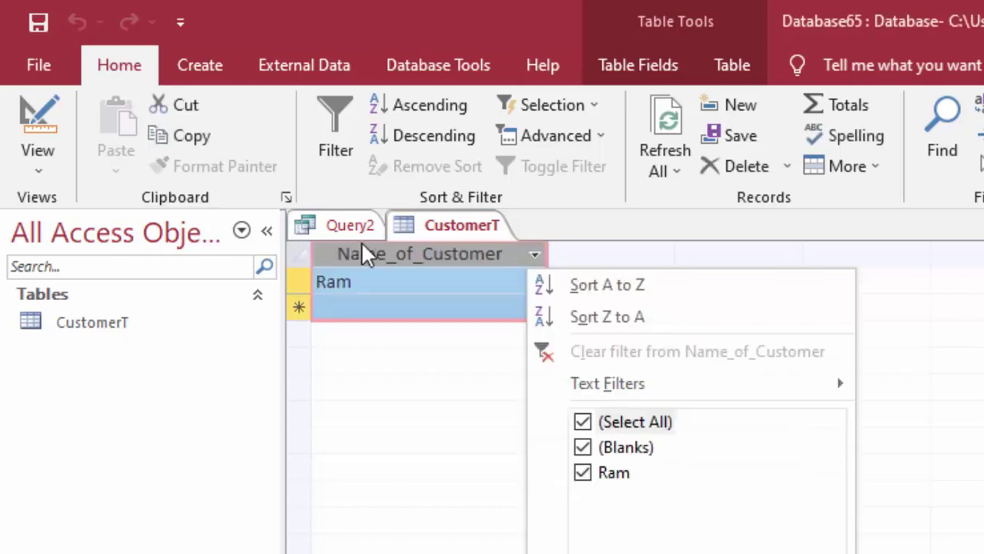
left_click(419, 248)
left_click(420, 291)
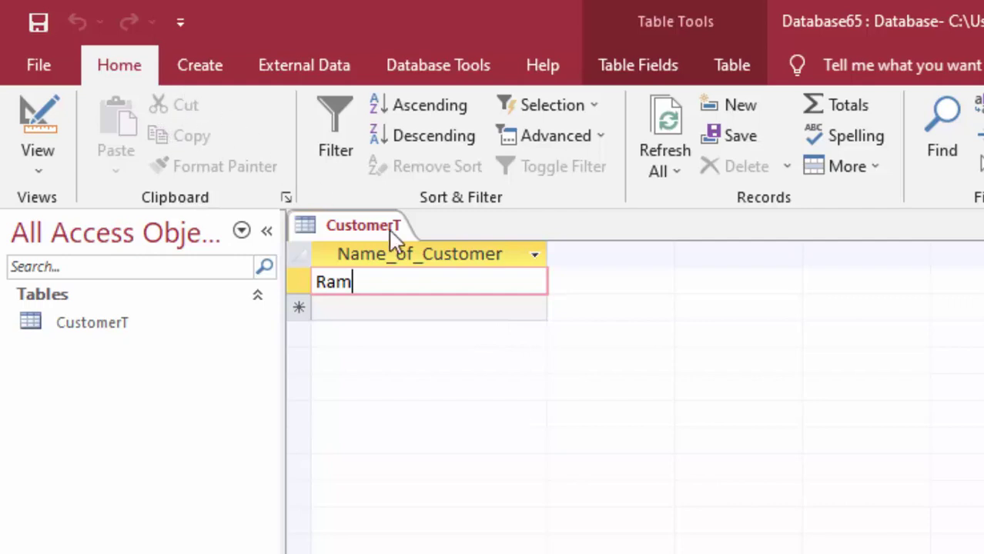
Step: Add WASEEM and SACHIN as new customer records below Ram in CustomerT
left_click(372, 306)
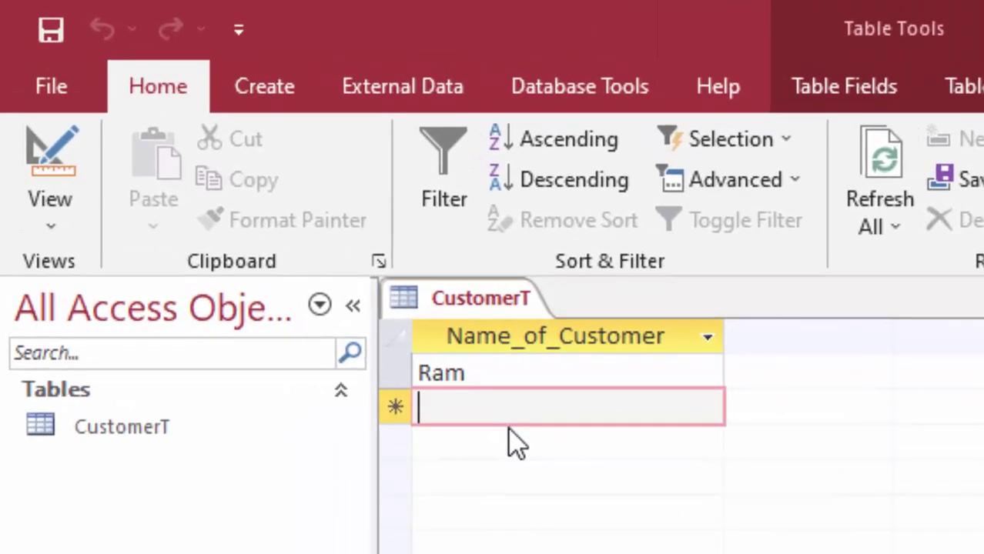
type("WA")
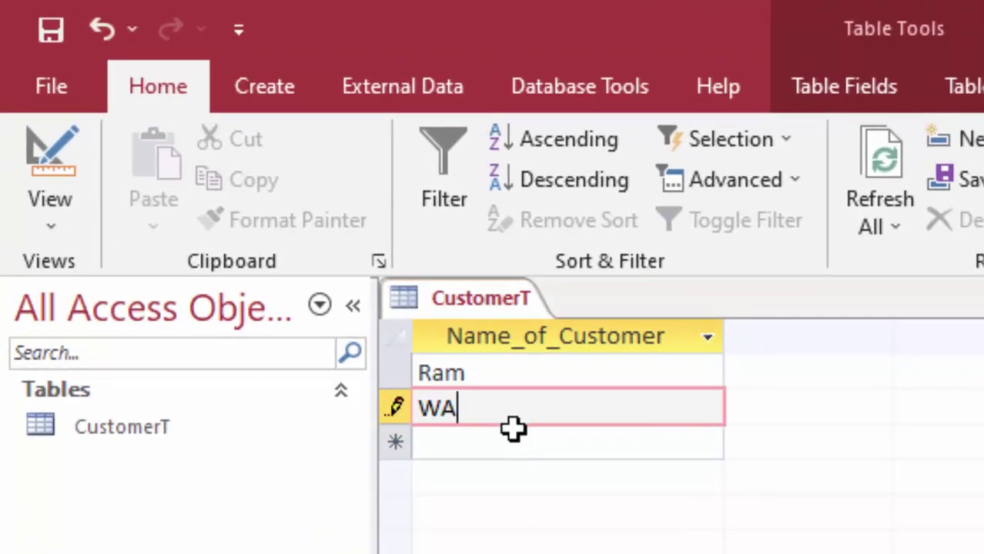
type("SEE")
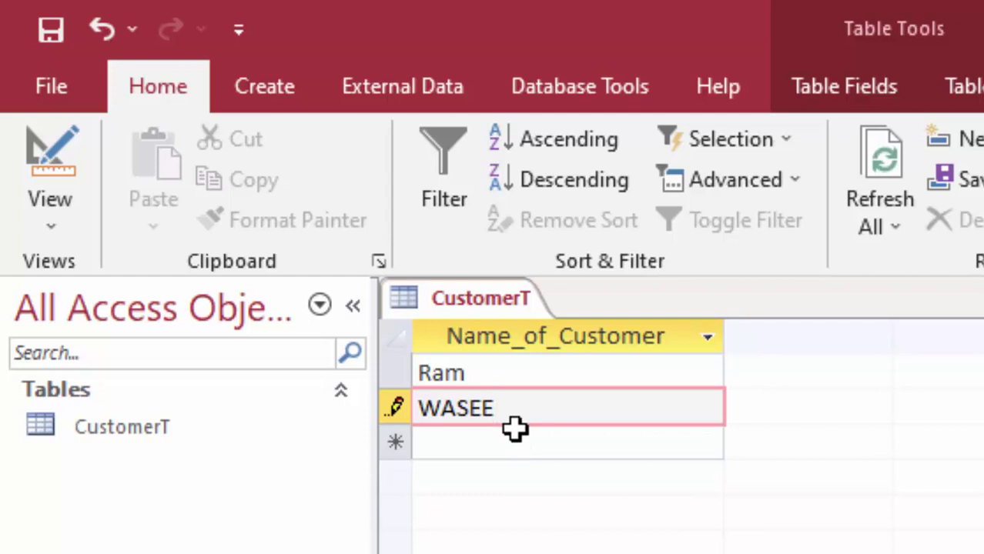
type("M")
key("Return")
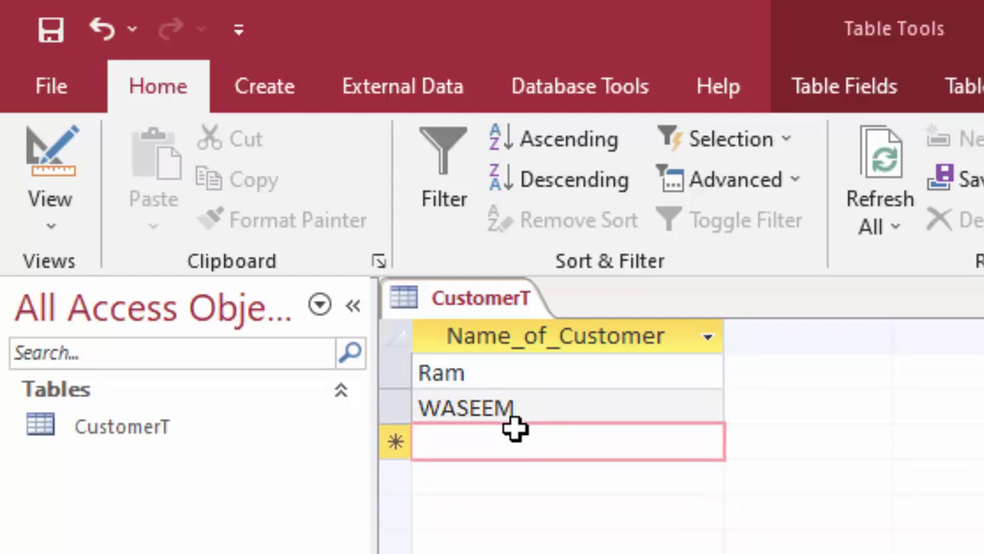
type("SA")
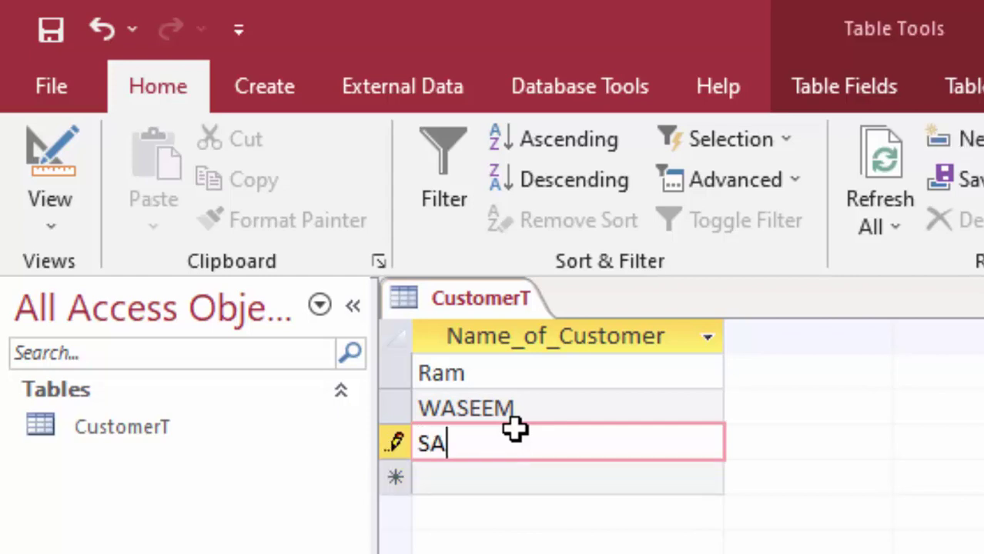
type("CH")
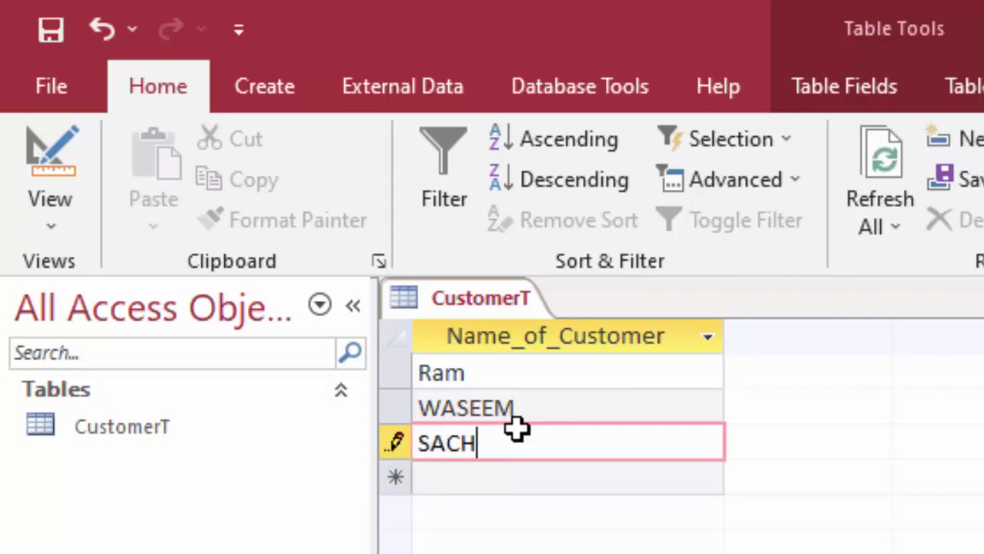
type("IN")
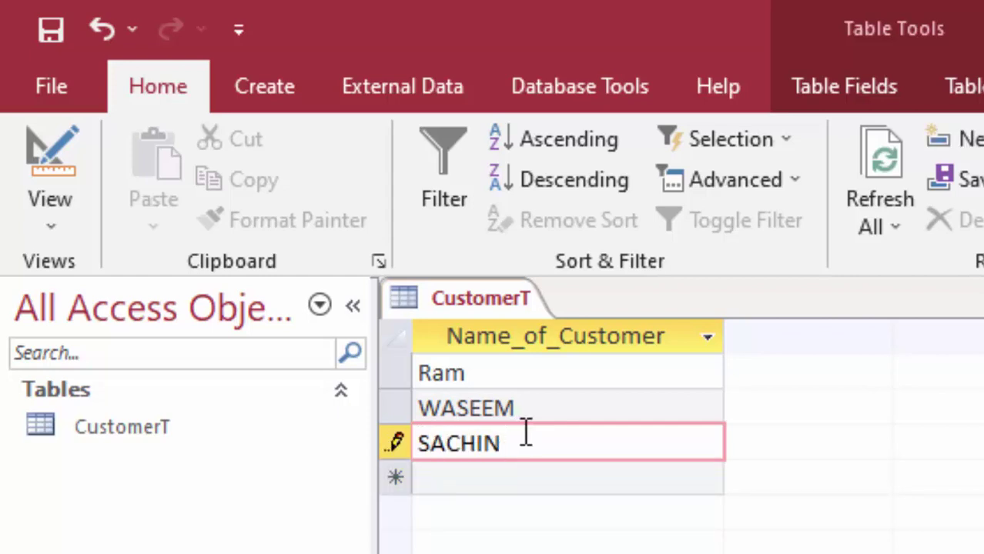
key("Return")
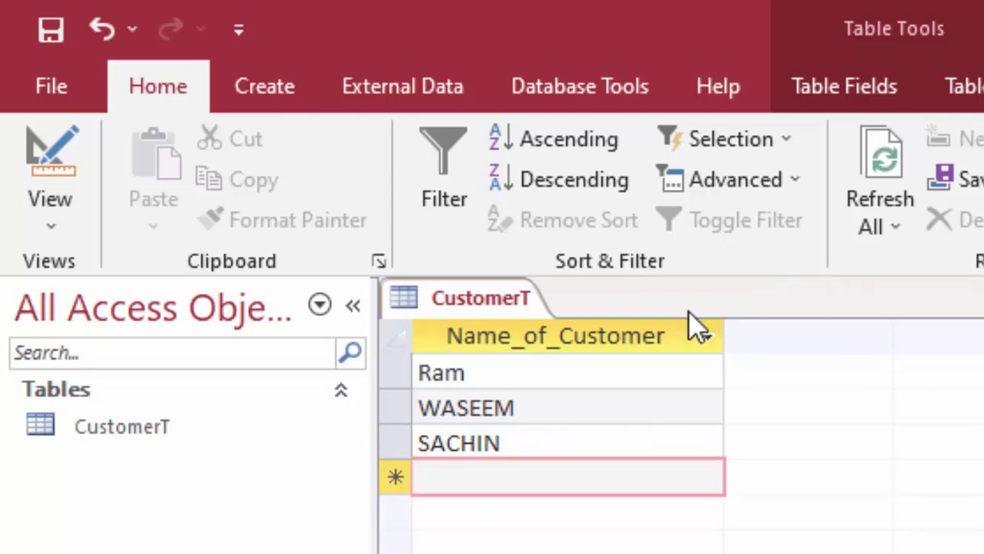
left_click(266, 86)
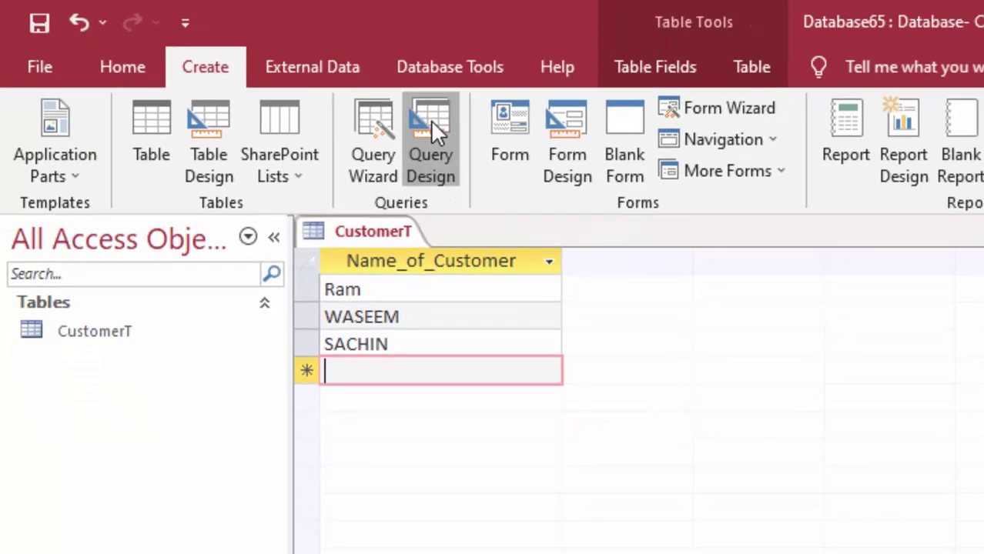
Step: Start a new table-less query in SQL view, leaving just SELECT without the semicolon
left_click(431, 121)
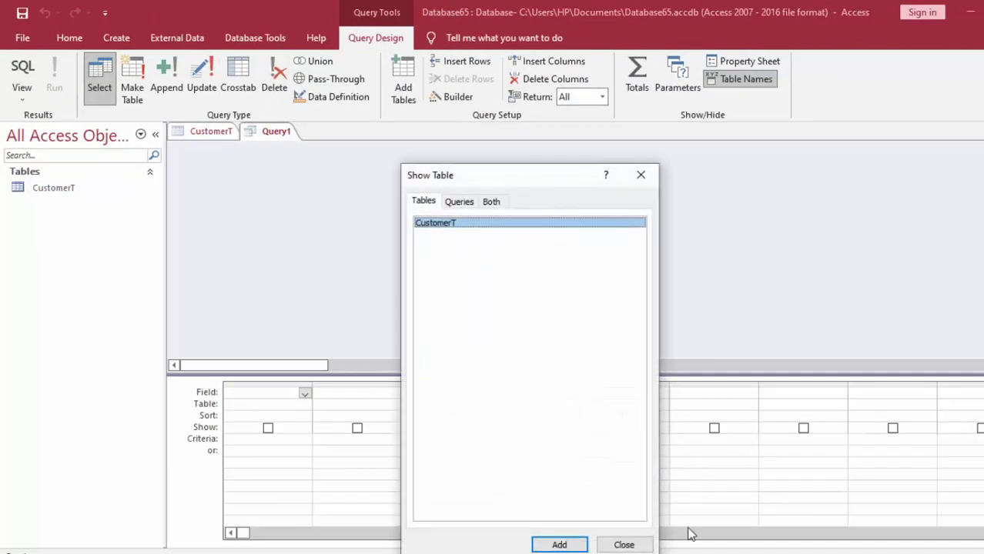
left_click(624, 544)
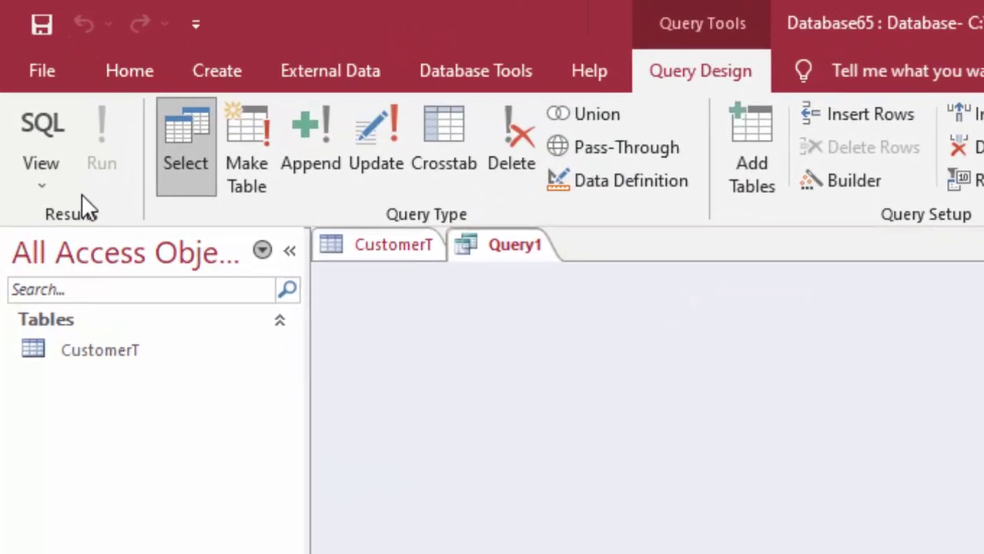
left_click(23, 157)
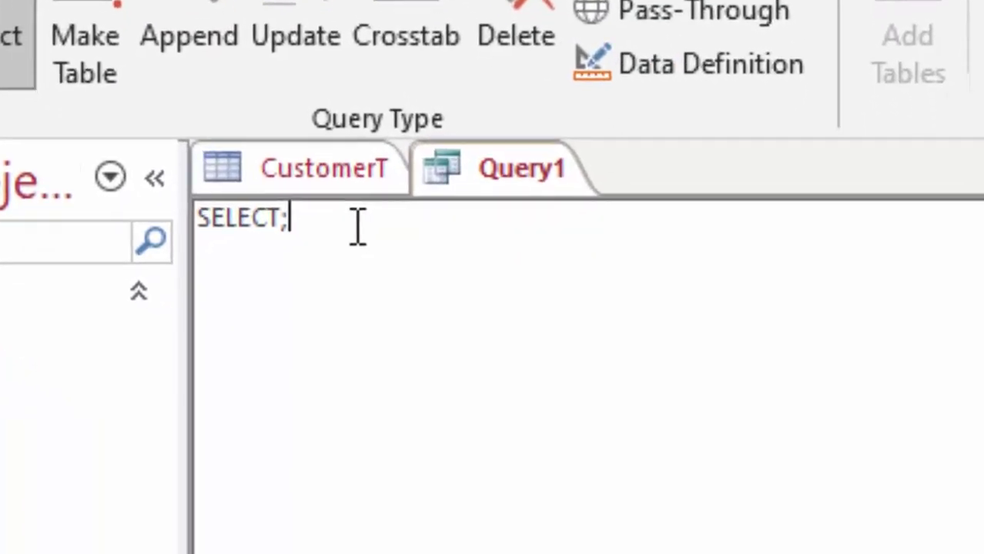
key("BackSpace")
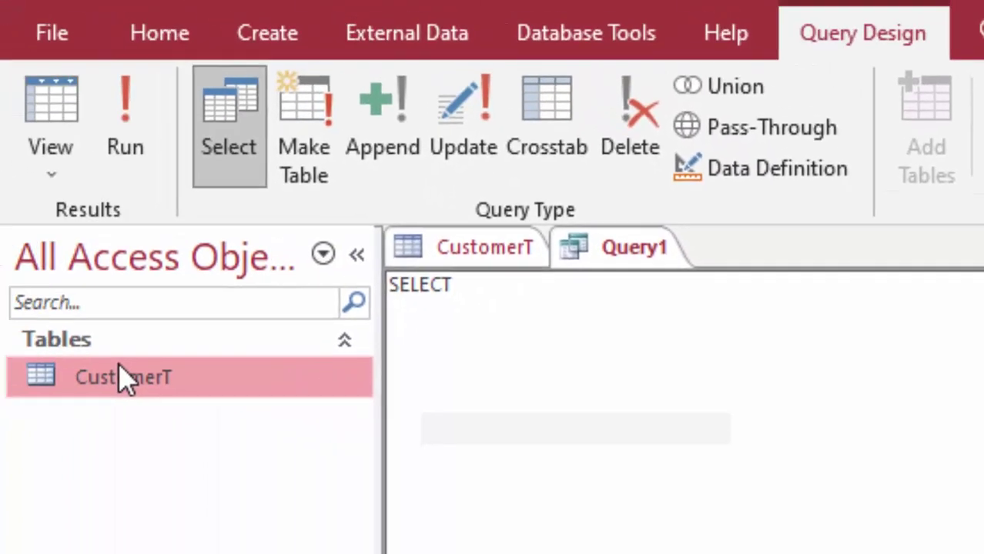
double_click(123, 377)
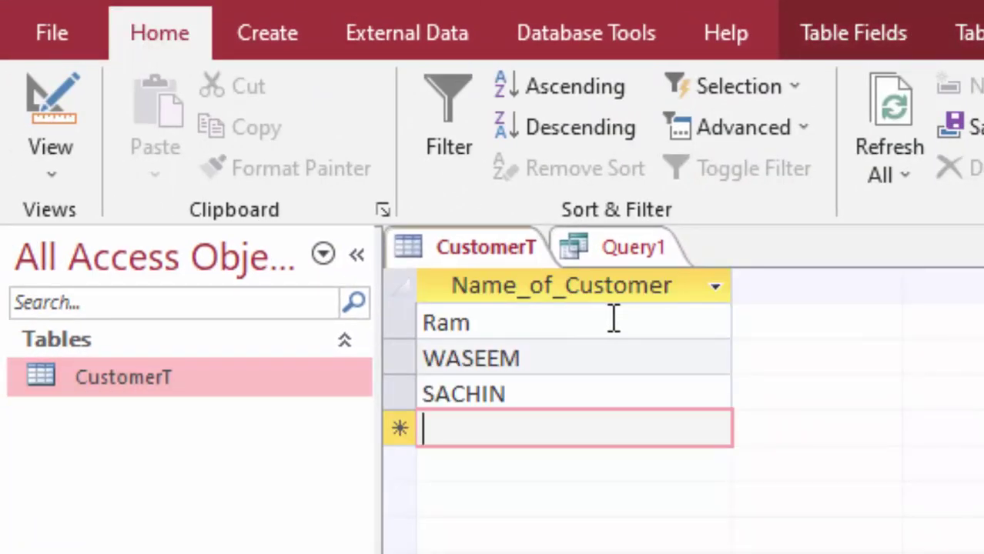
left_click(608, 255)
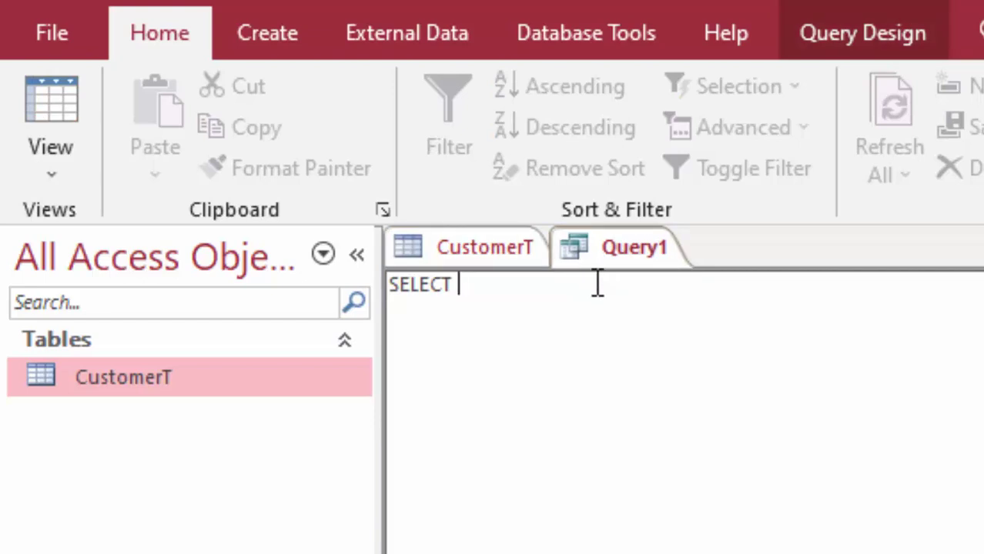
Step: Write SELECT Name_of_Customer,LCASE(Name_of_Customer) in Query1's SQL, correcting typos along the way
type("Na")
type("me_")
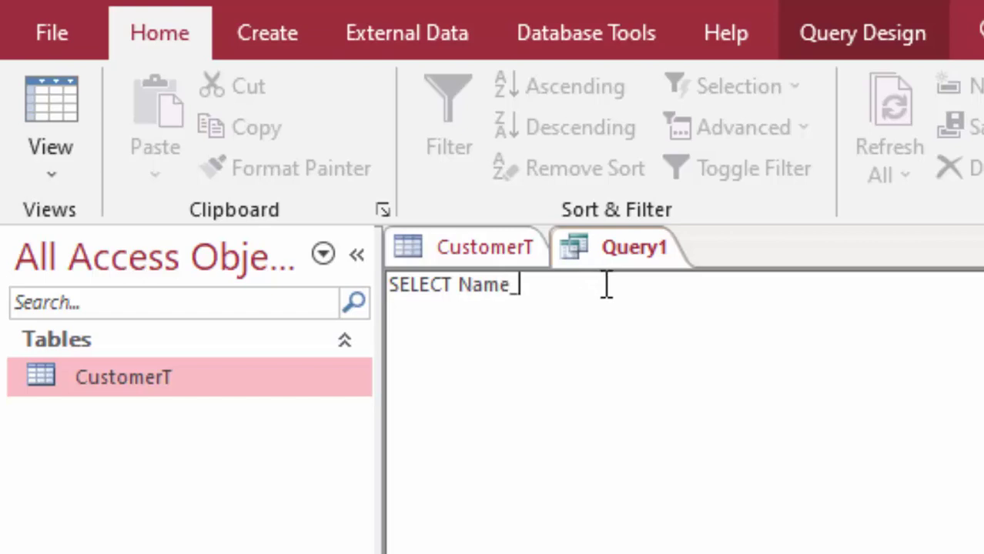
type("of_C")
type("ust")
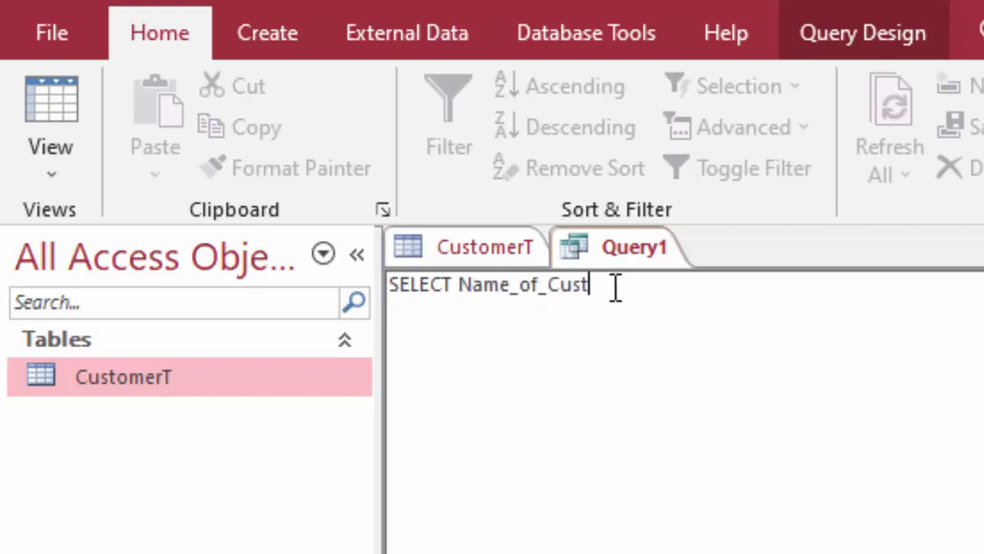
type("omert")
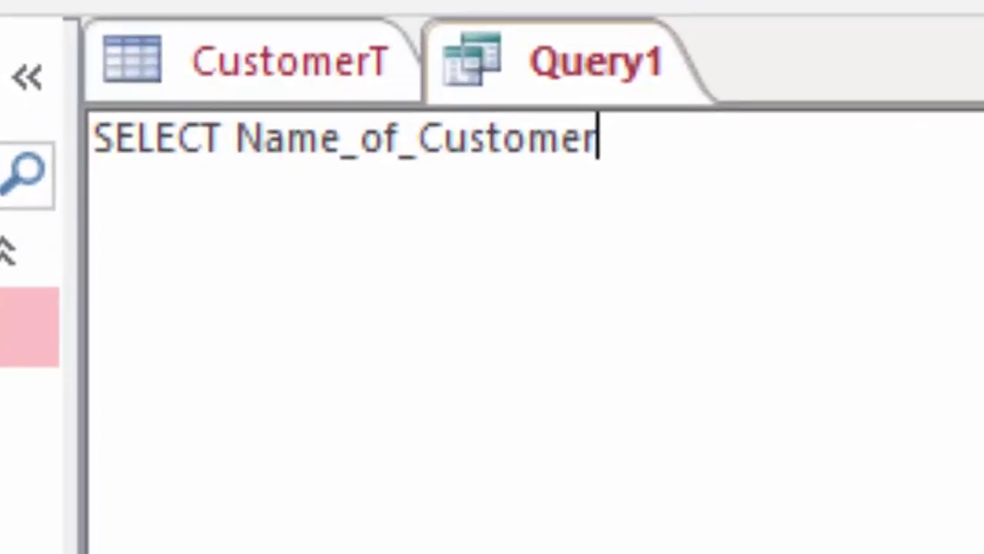
type(",")
type("L")
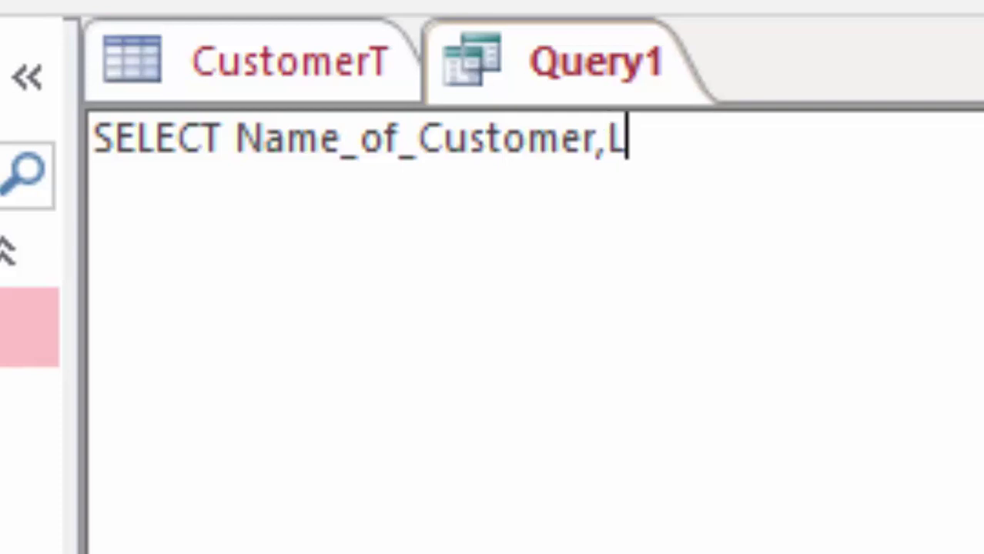
type("CASD")
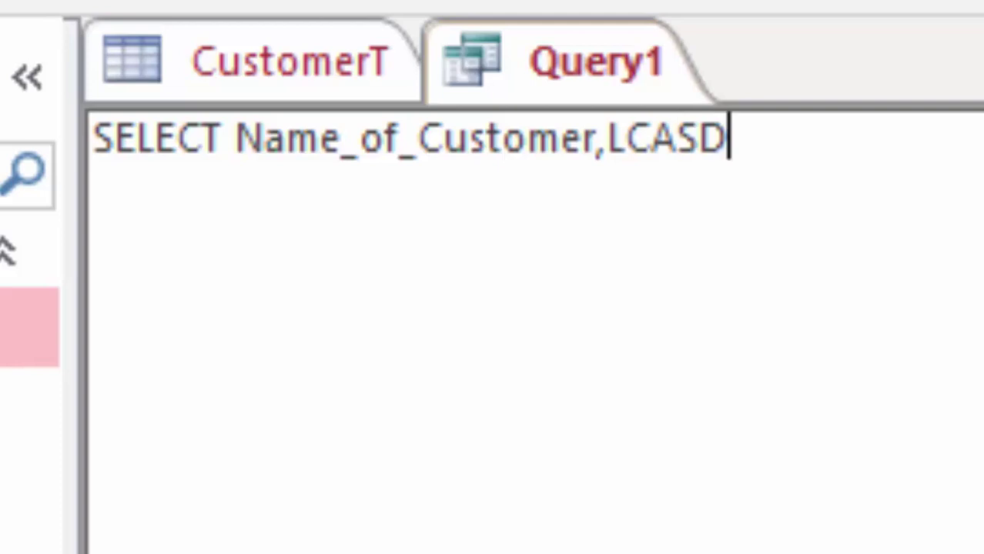
key("BackSpace")
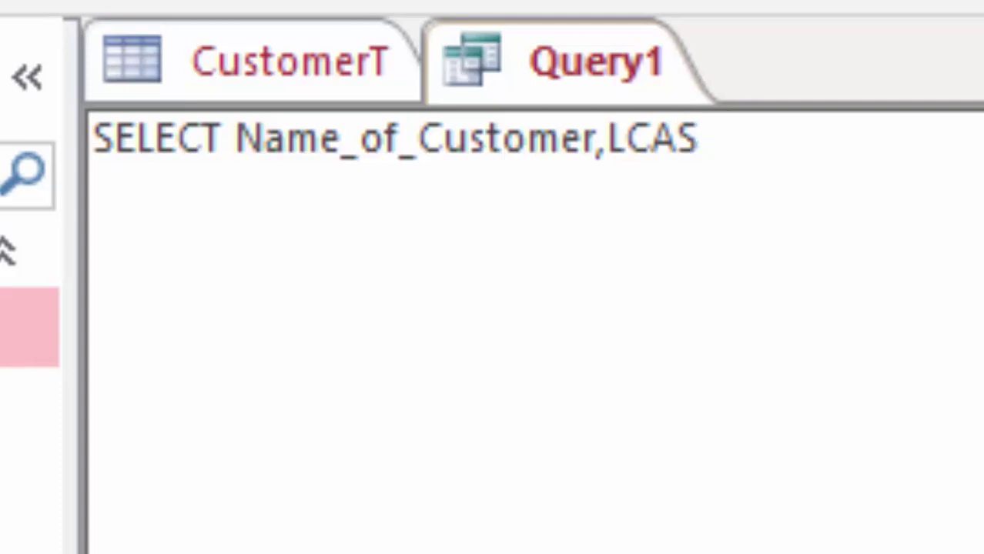
type("E")
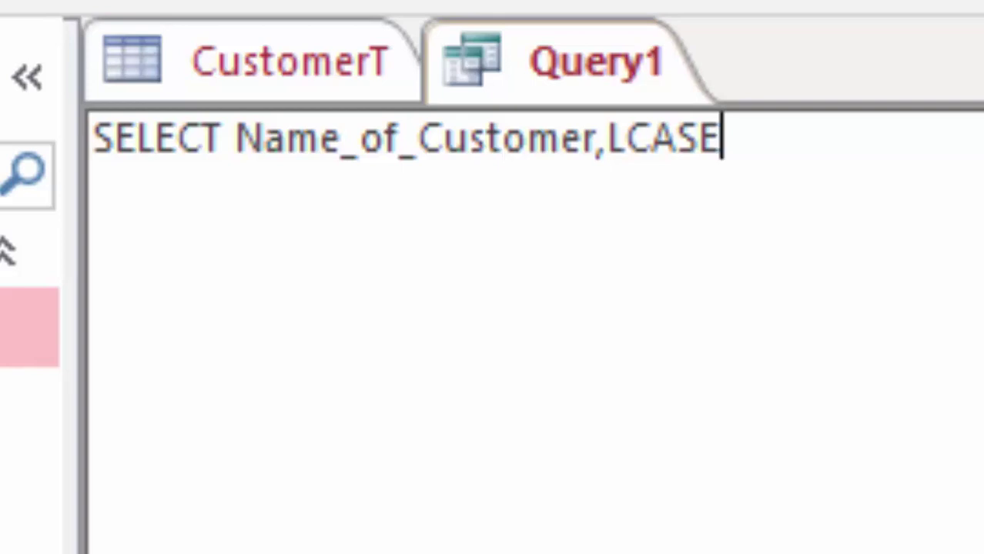
type("(")
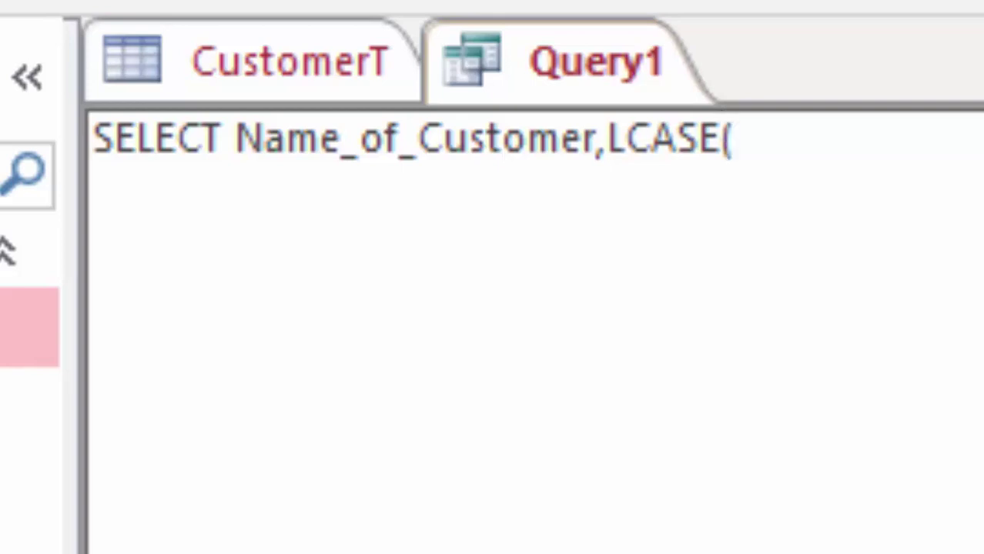
type("C")
type("us")
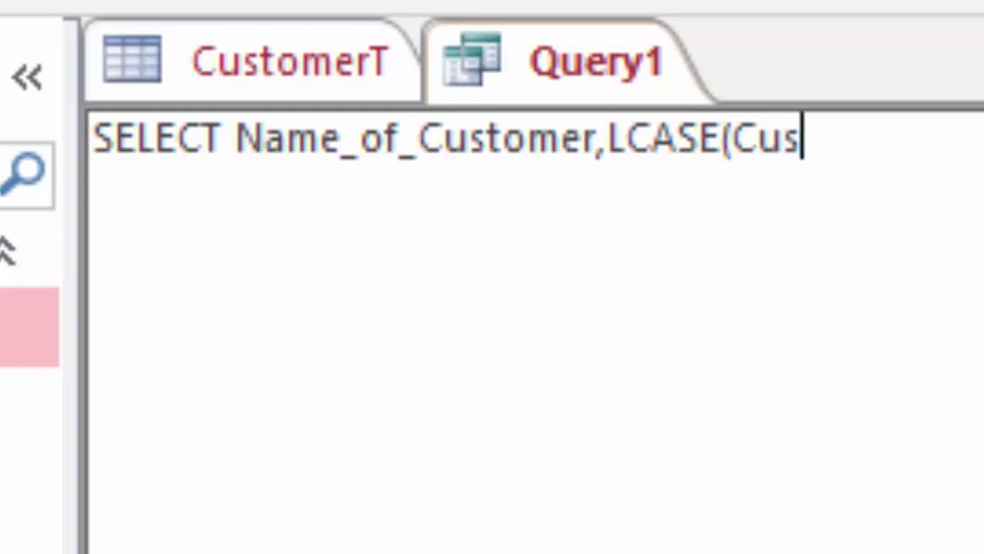
type("tom")
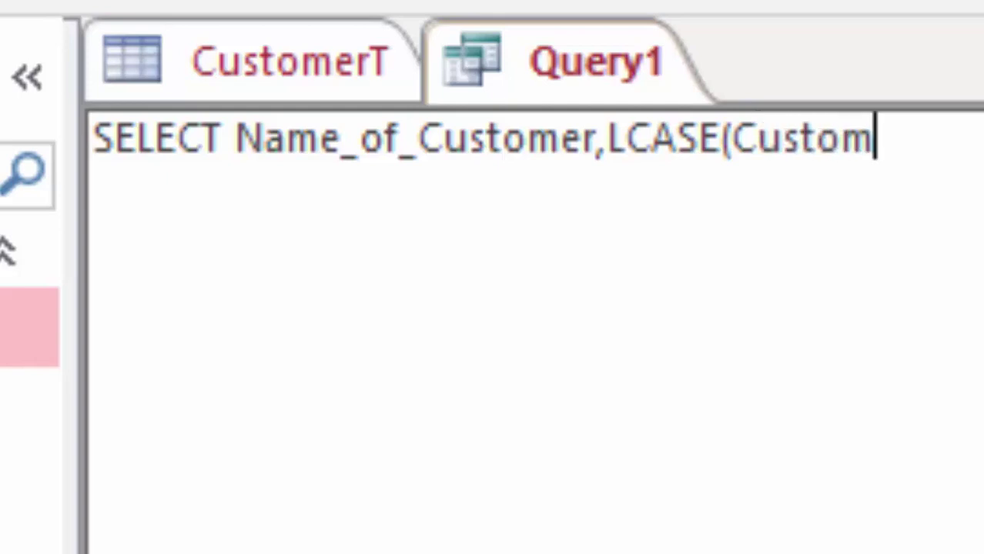
type("er")
key("BackSpace")
key("BackSpace")
key("BackSpace")
key("BackSpace")
key("BackSpace")
key("BackSpace")
key("BackSpace")
key("BackSpace")
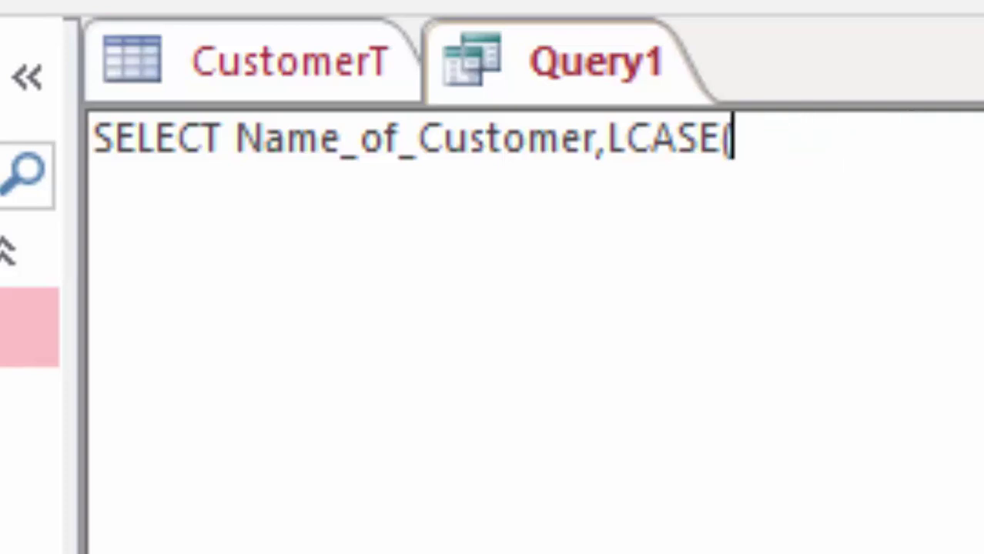
type("N")
type("a")
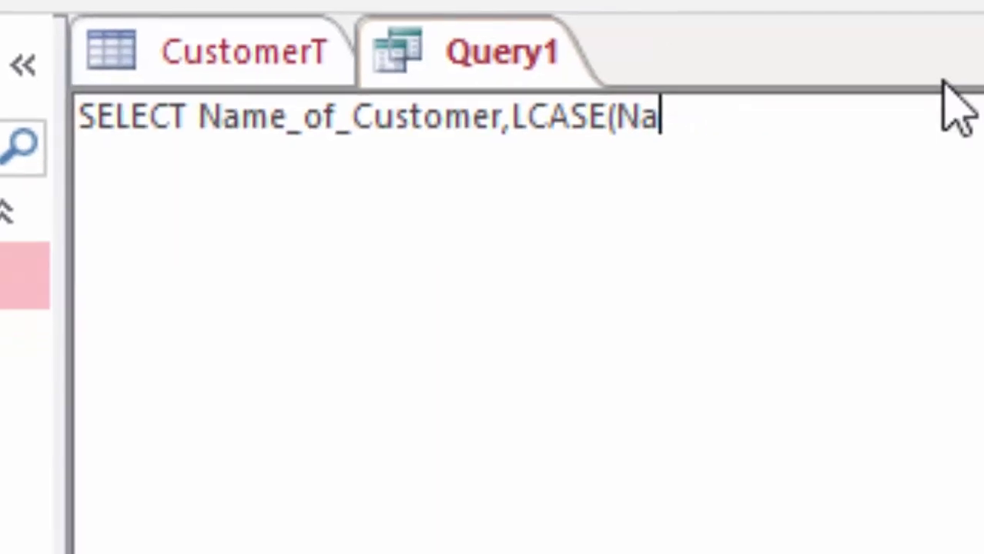
type("me_o")
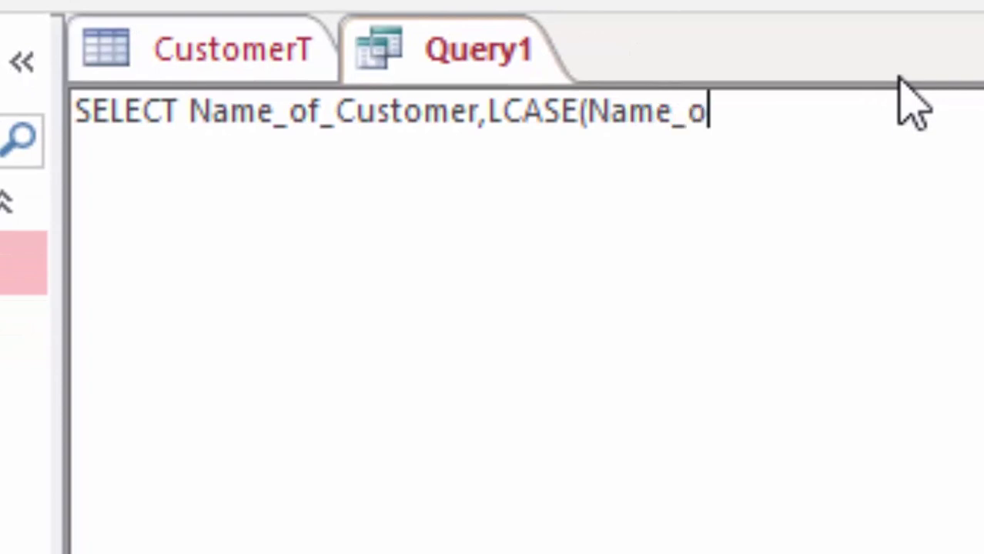
type("f_C")
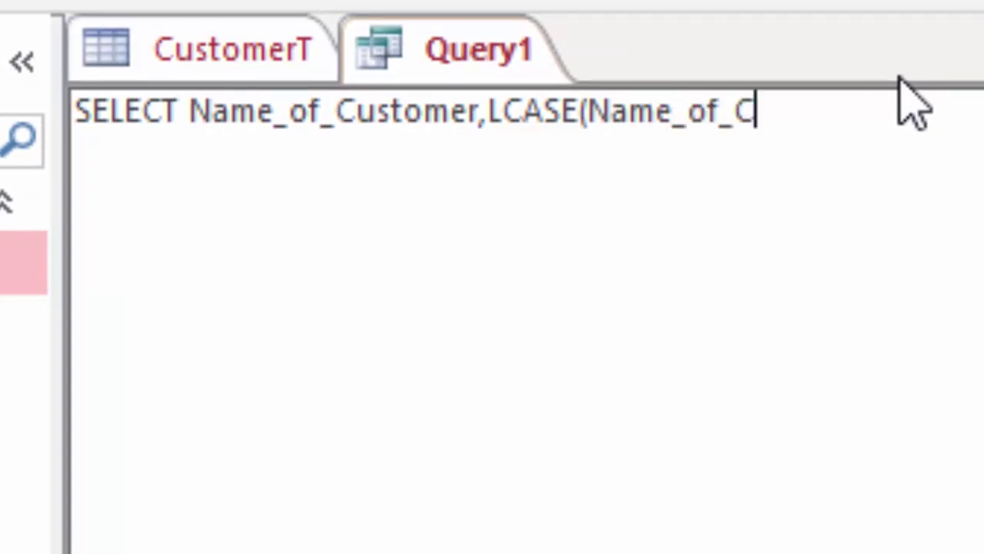
type("usto")
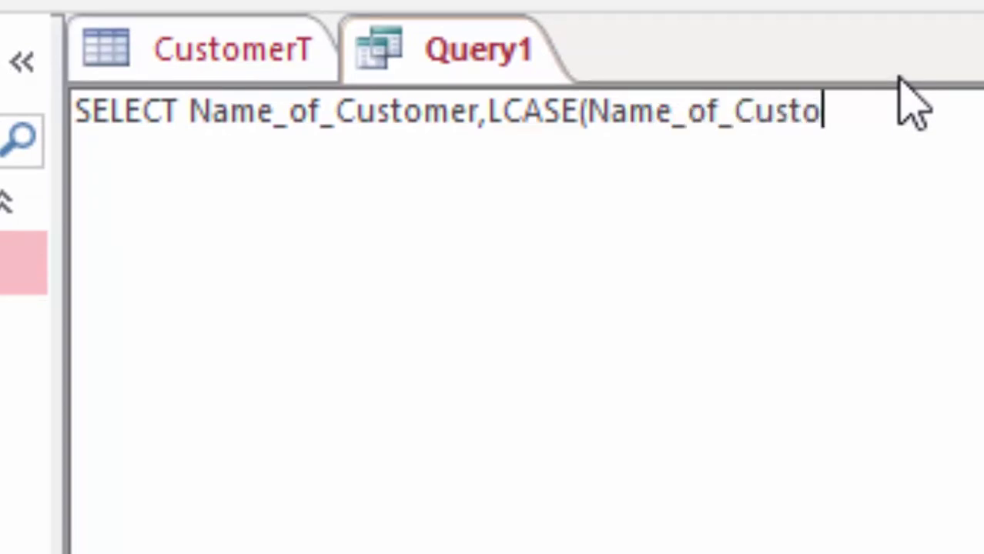
type("mer")
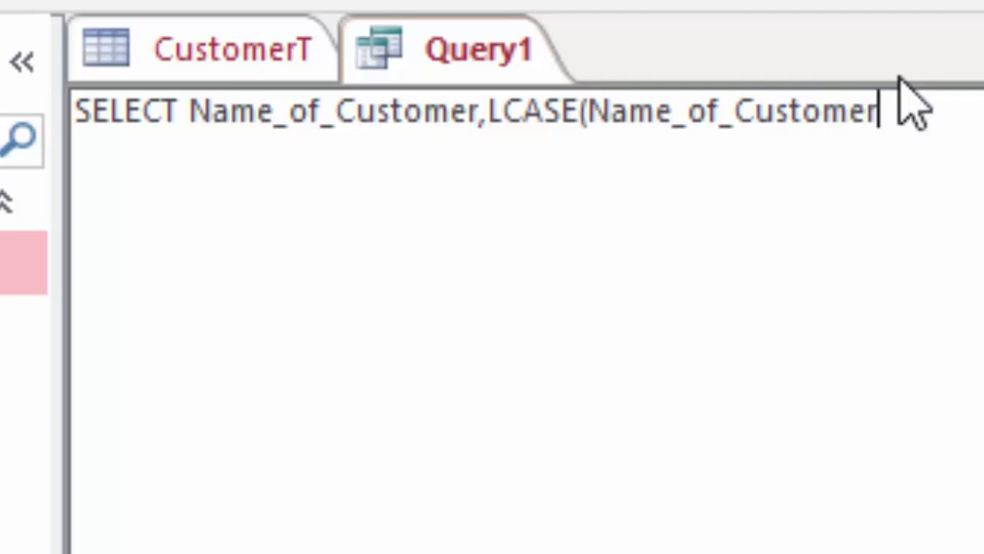
type(")")
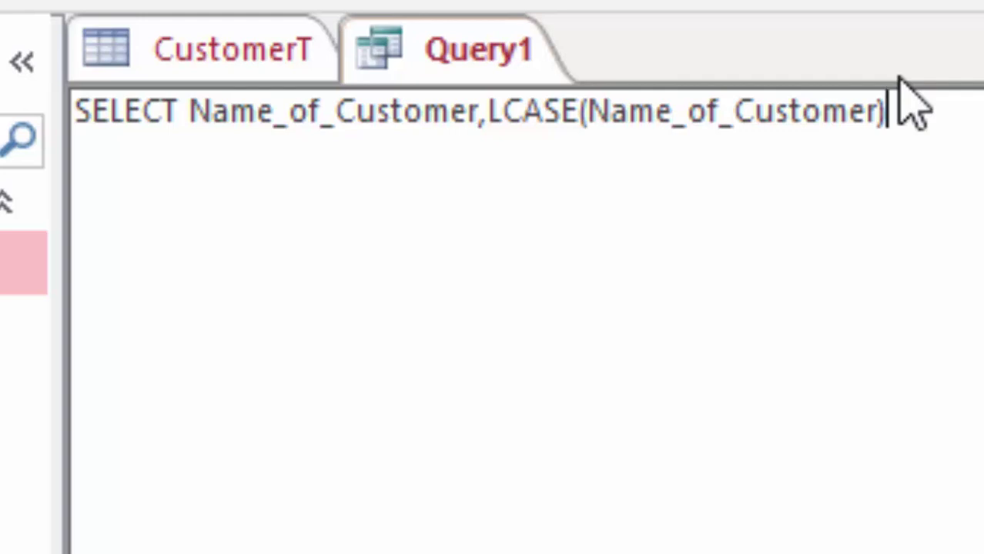
key("Return")
Step: Alias the LCASE column as LowercaseName_of_Customer and begin a new SQL line
type("a")
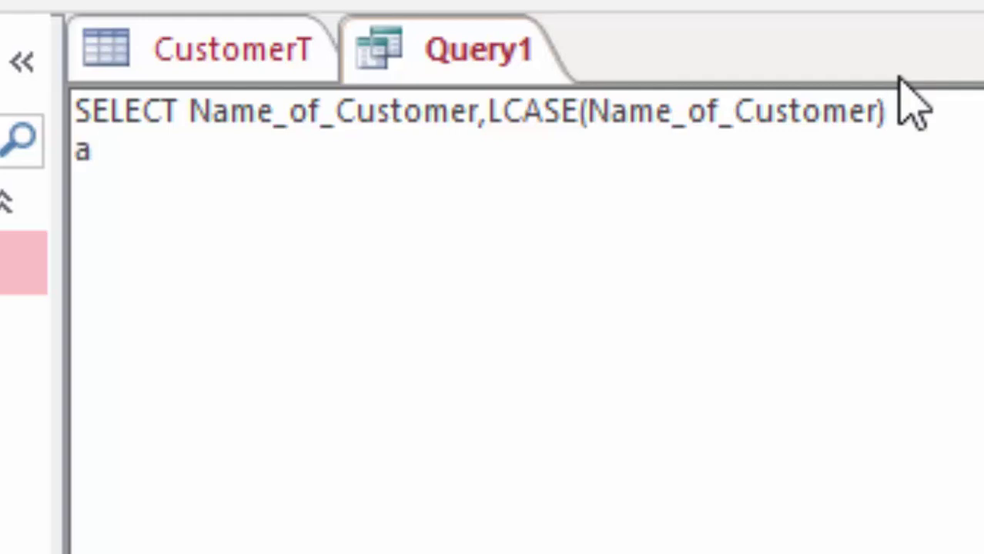
type("s ")
type("K")
key("BackSpace")
type("Lo")
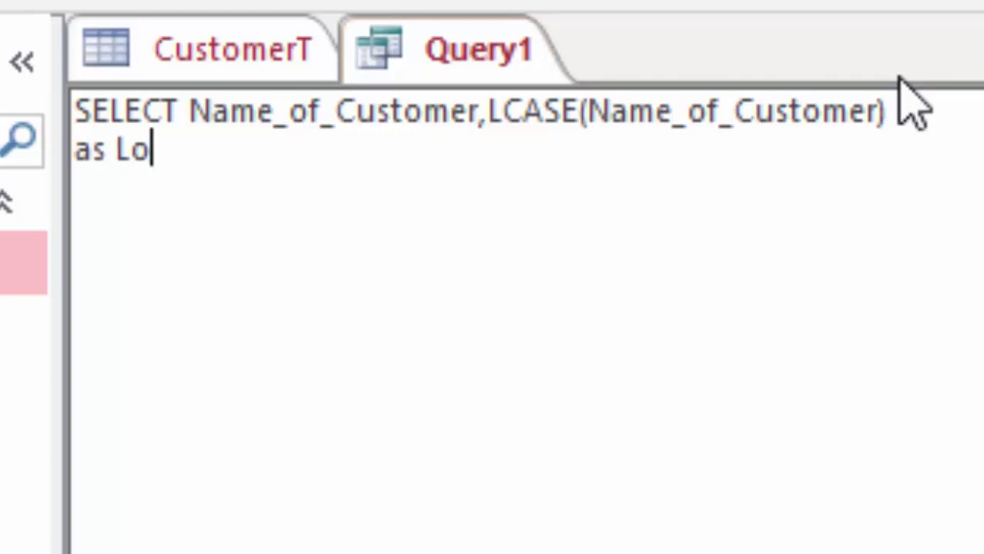
type("wer")
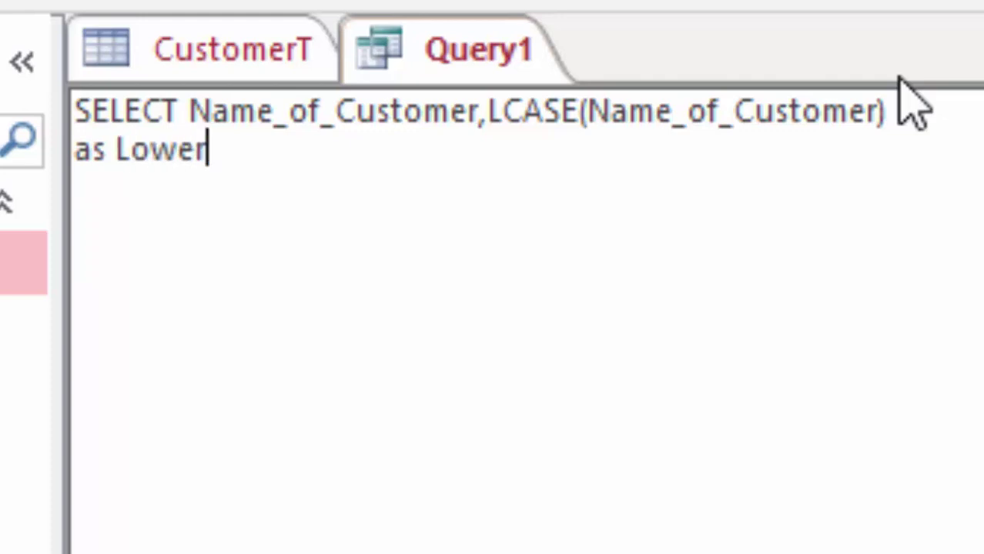
type("case")
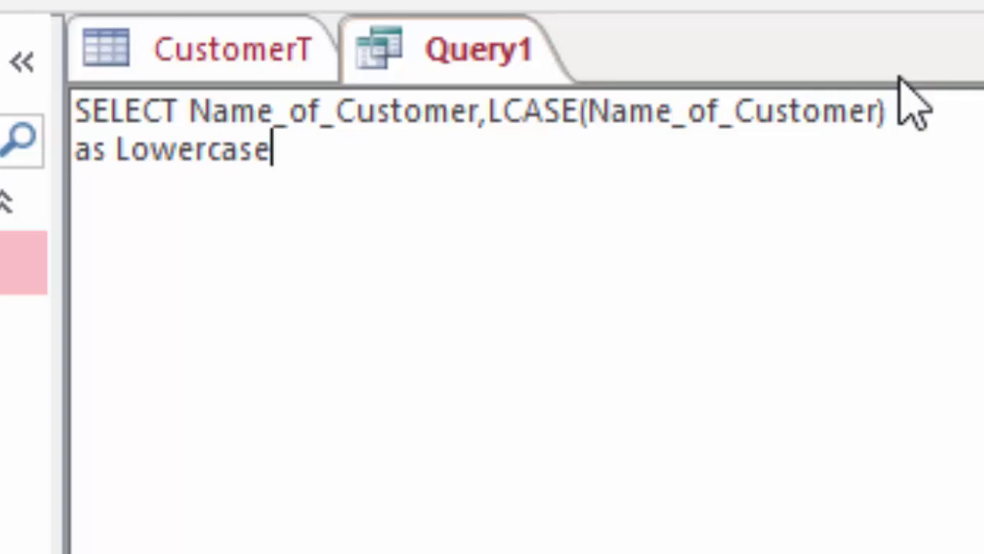
type("(")
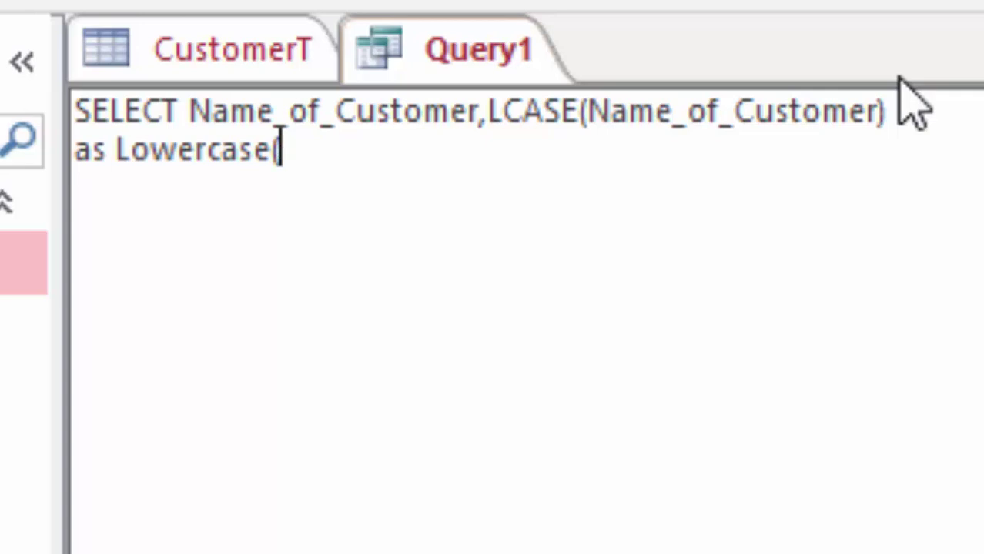
key("BackSpace")
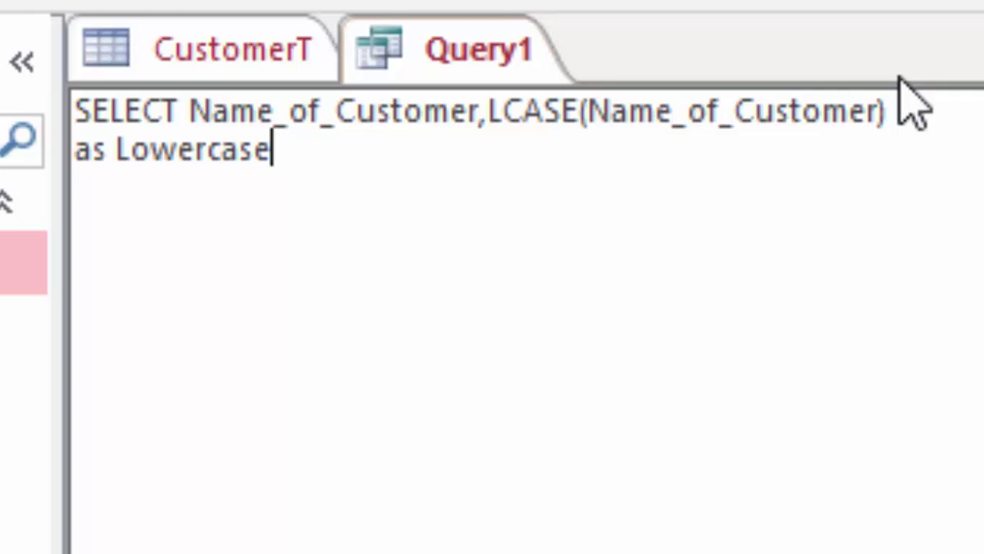
type("N")
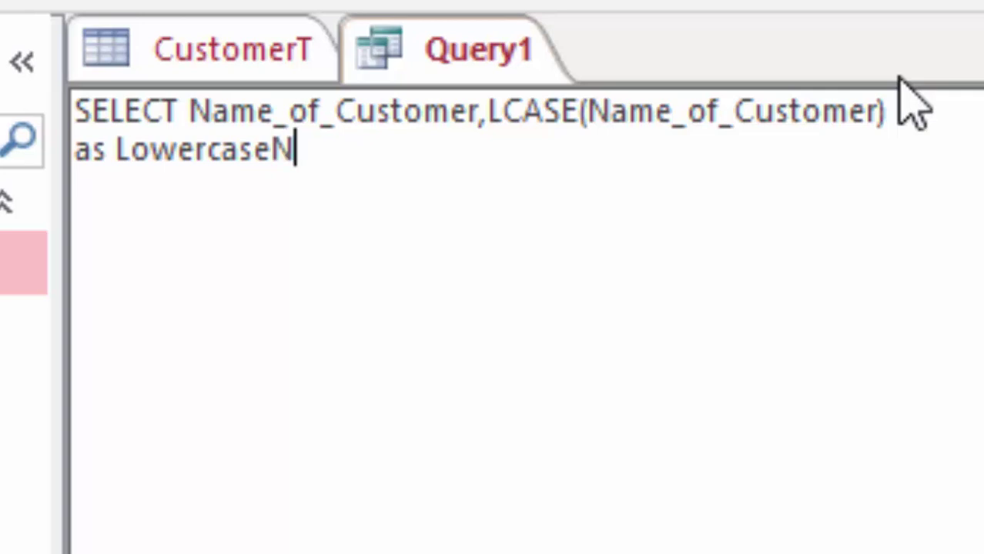
type("ame")
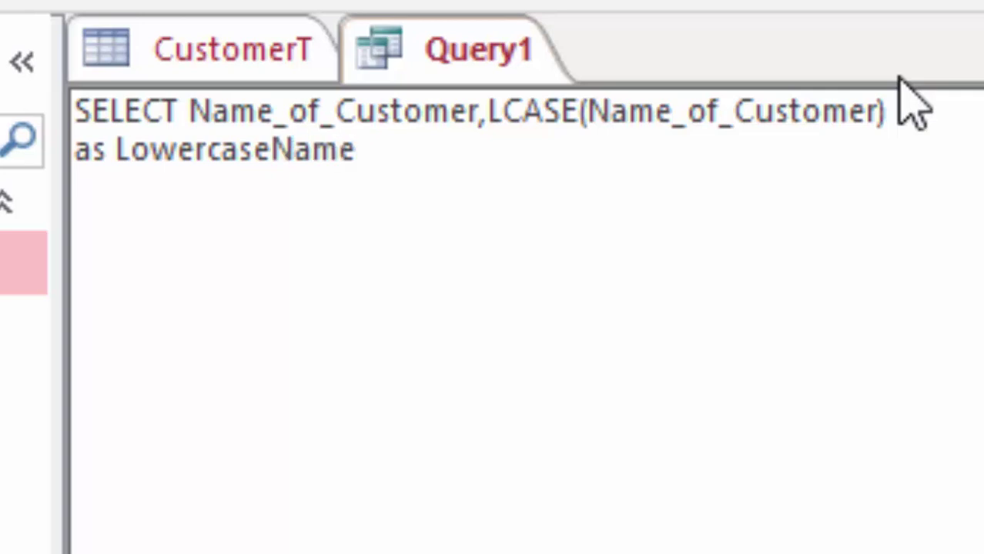
type("_of")
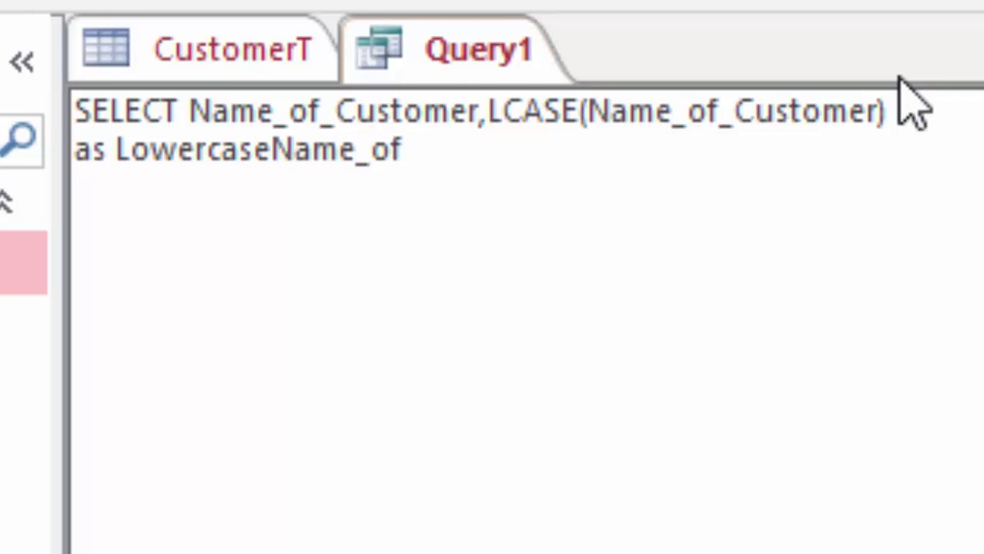
type("_Cu")
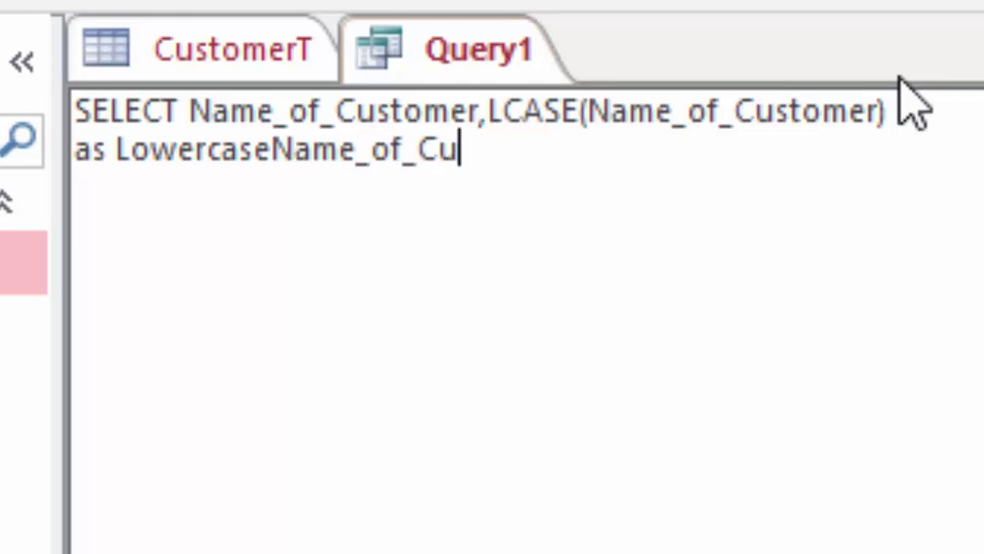
type("stom")
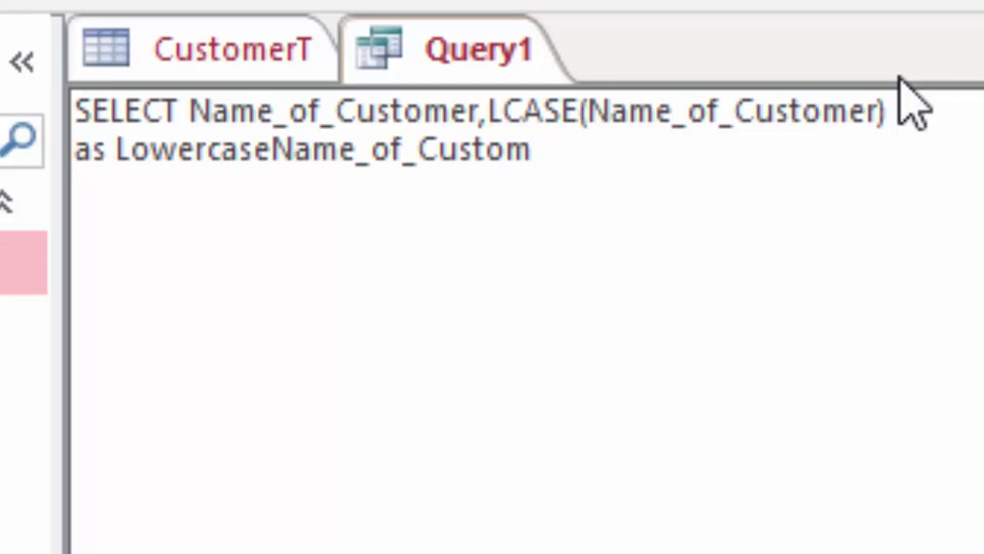
type("er")
key("Return")
Step: End the statement with the clause from CustomerT; on the third line
type("f")
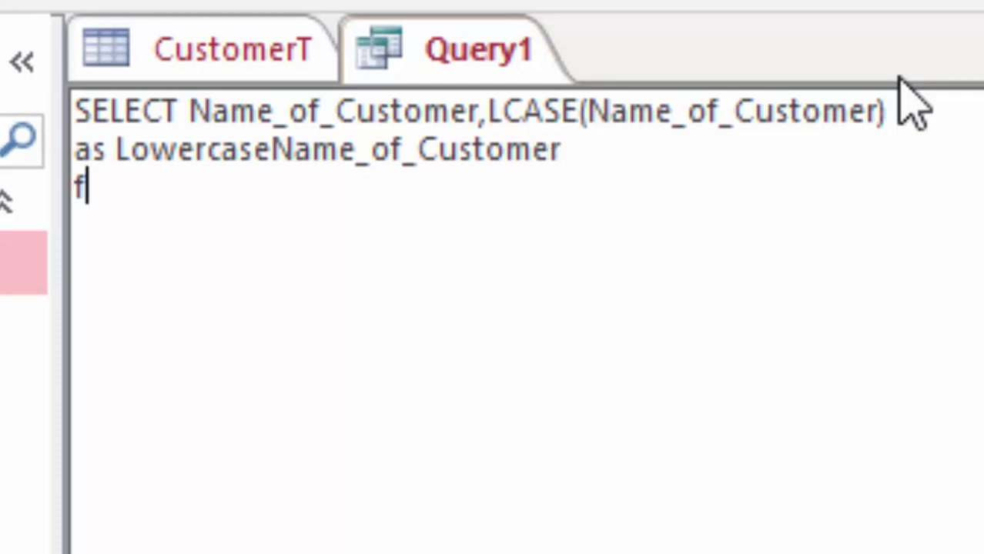
type("rom ")
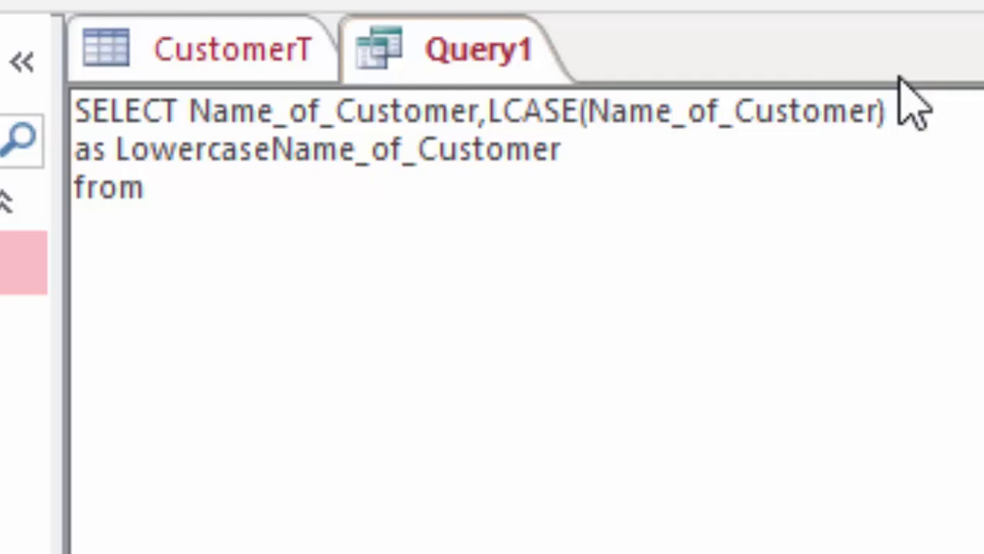
type("C")
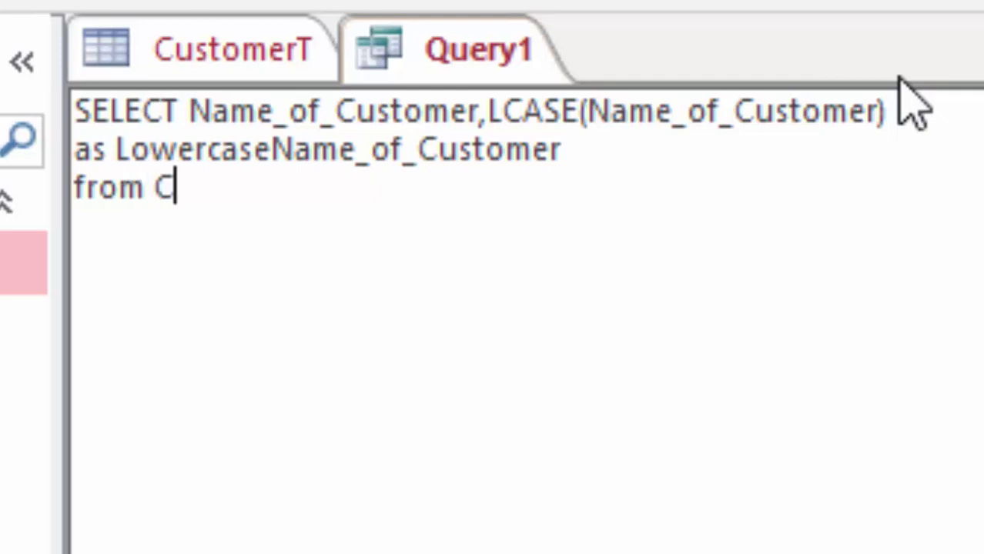
type("us")
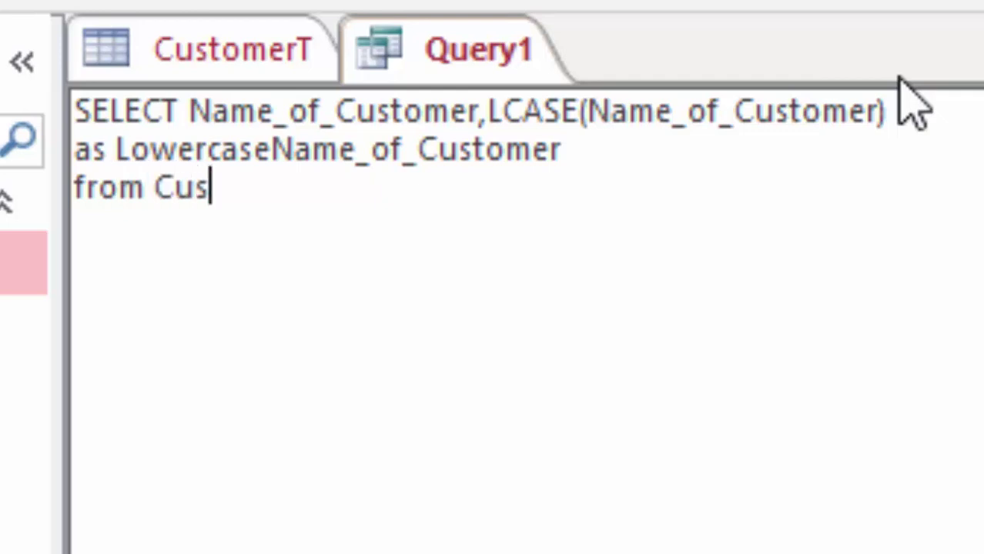
type("tomer")
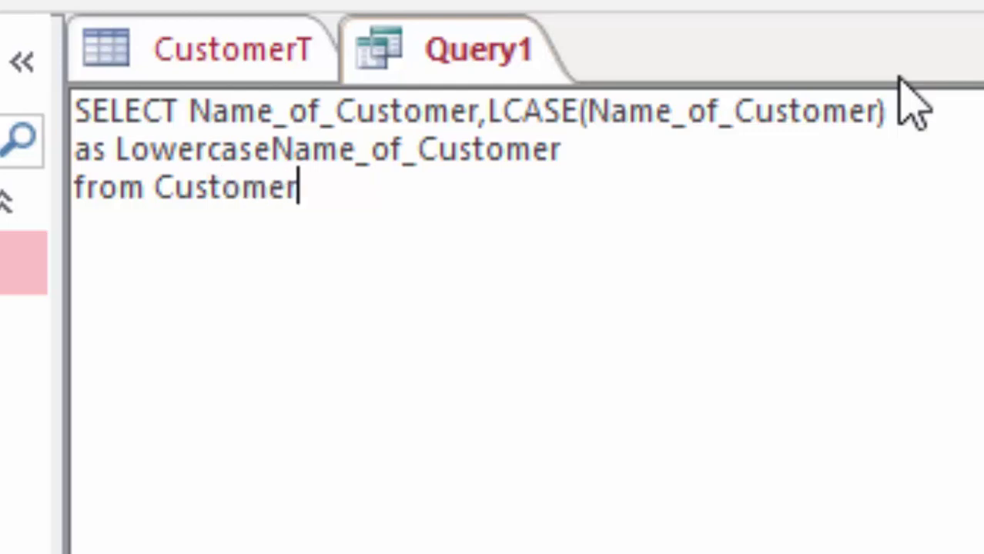
type("T")
type(";")
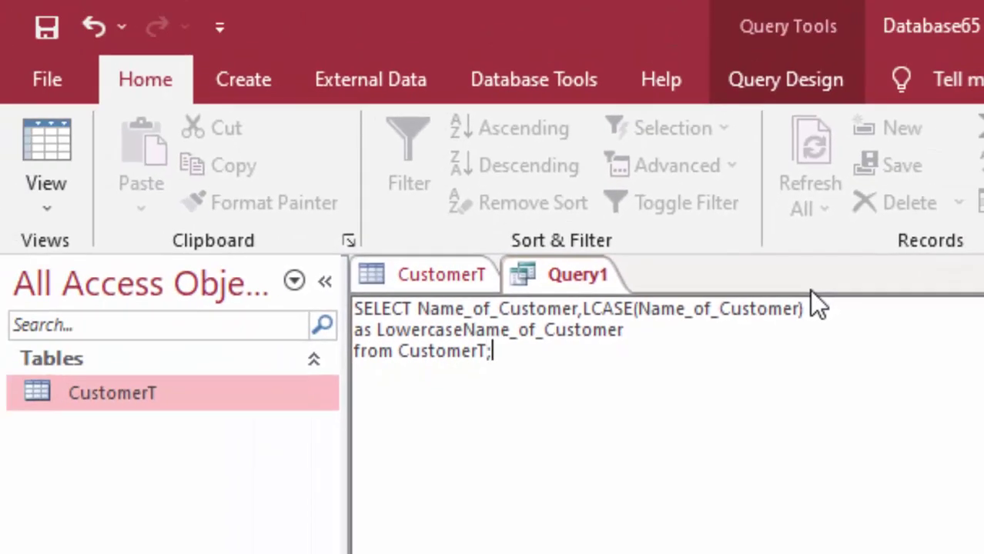
left_click(781, 77)
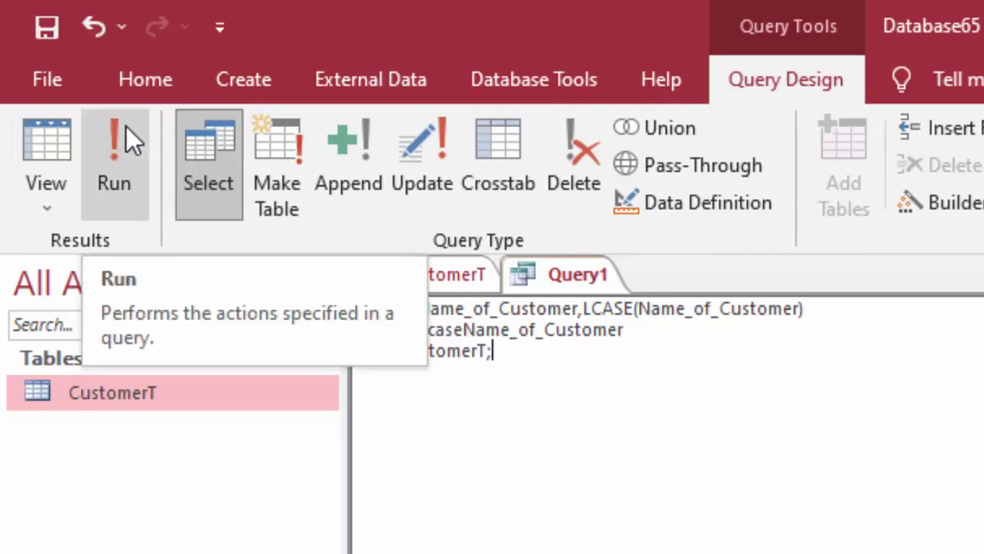
Step: Save the query as Query1 and close the CustomerT table
right_click(550, 277)
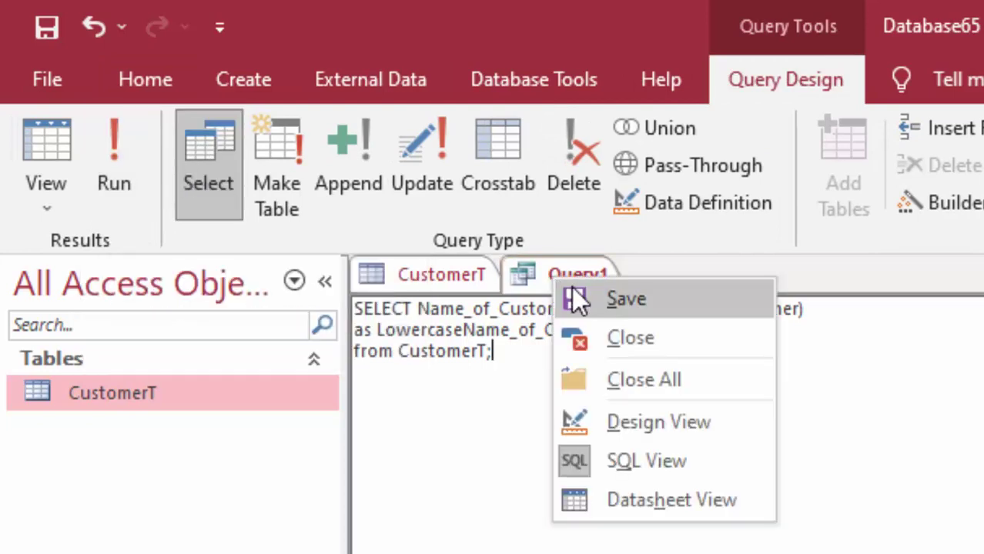
left_click(585, 298)
key("Return")
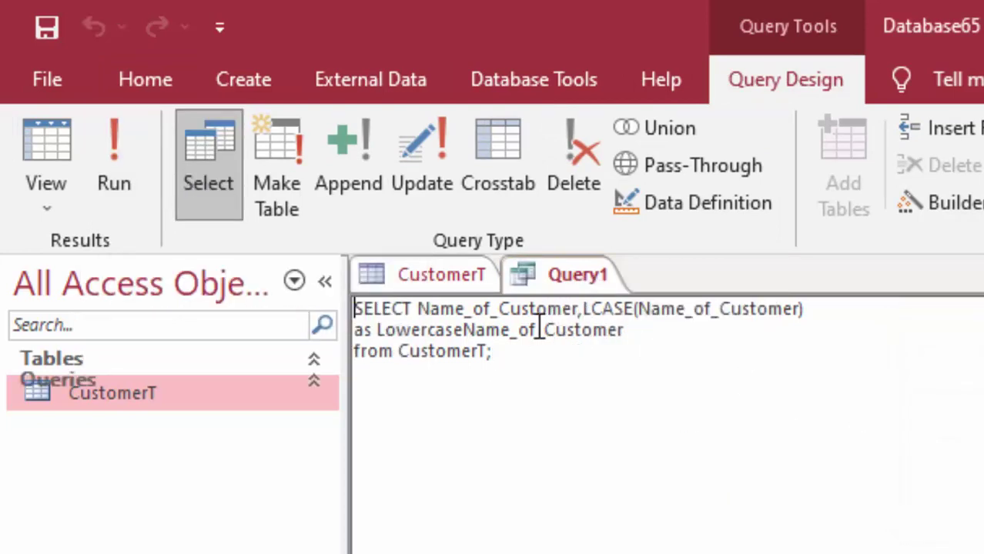
right_click(421, 278)
left_click(443, 286)
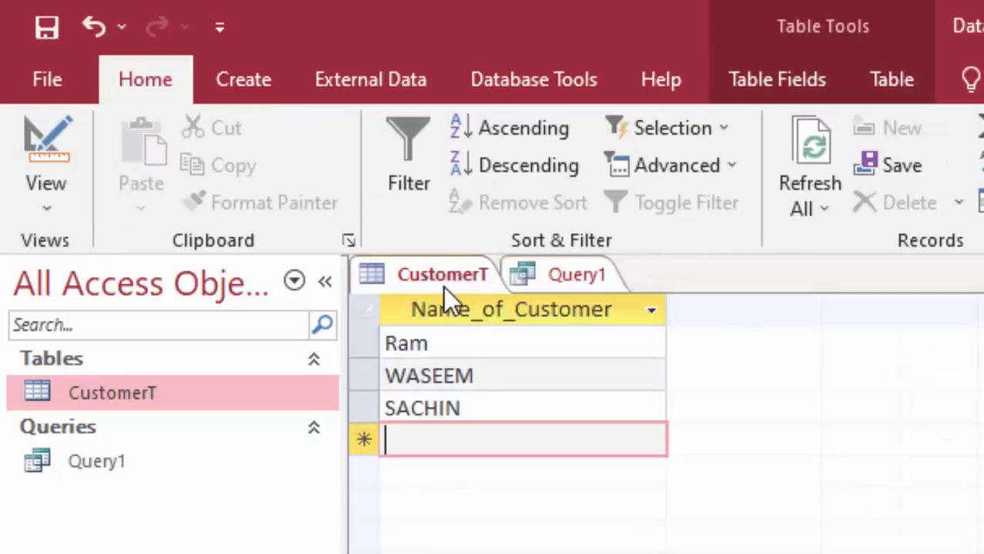
right_click(429, 284)
left_click(490, 335)
Step: Run Query1 and widen the LowercaseName_of_Customer column to show ram, waseem, sachin
left_click(785, 78)
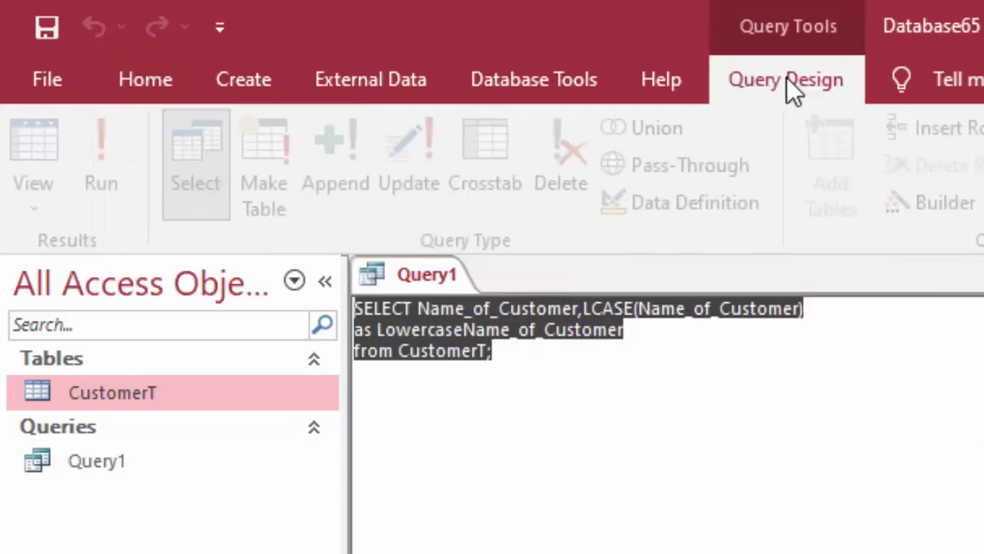
left_click(130, 129)
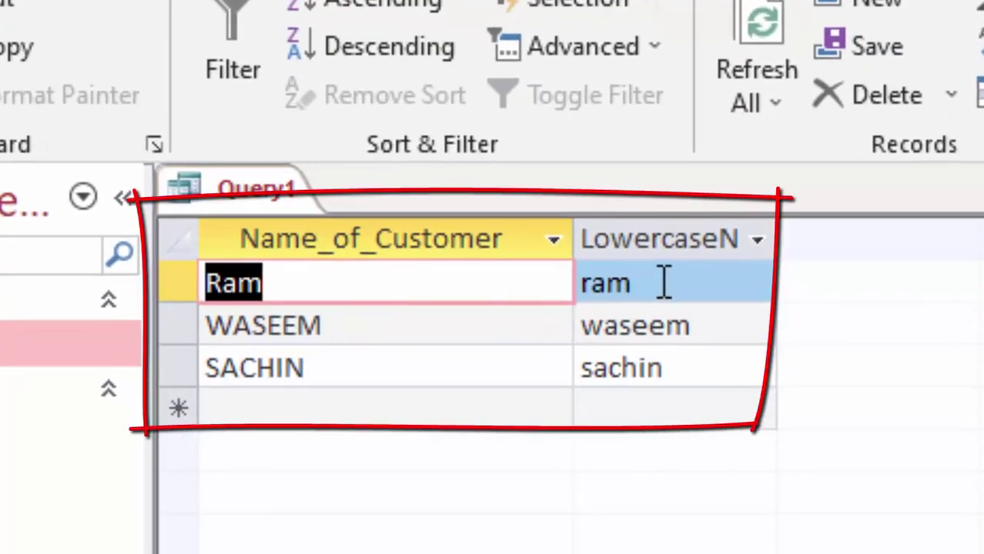
left_click_drag(774, 239, 850, 293)
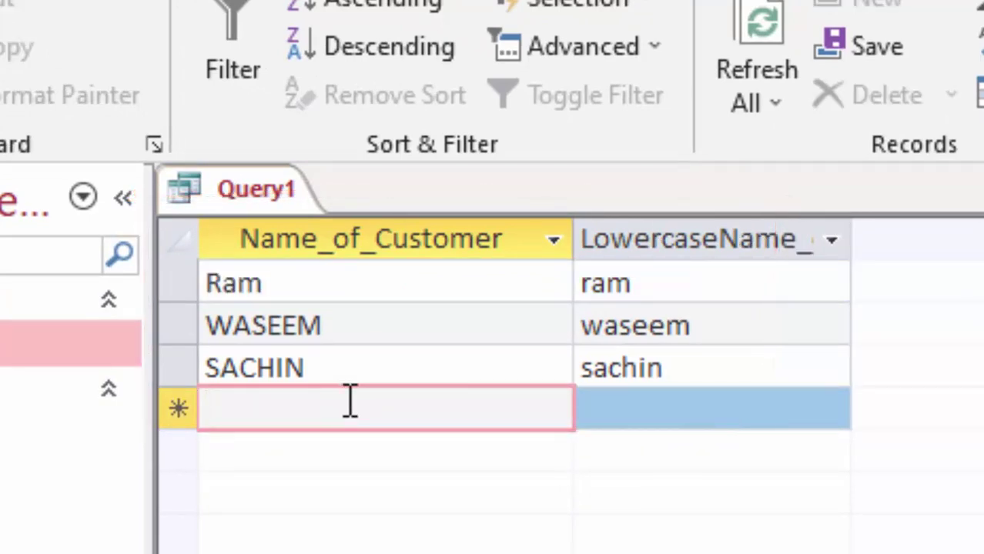
Step: Enter SURABHI as a new customer so surabhi appears, then return to SQL view
type("S")
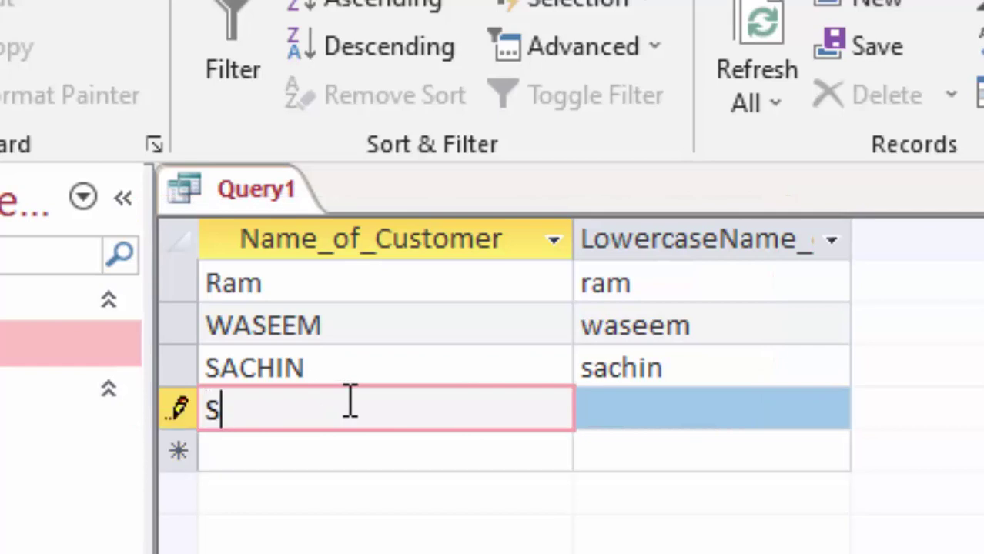
type("URA")
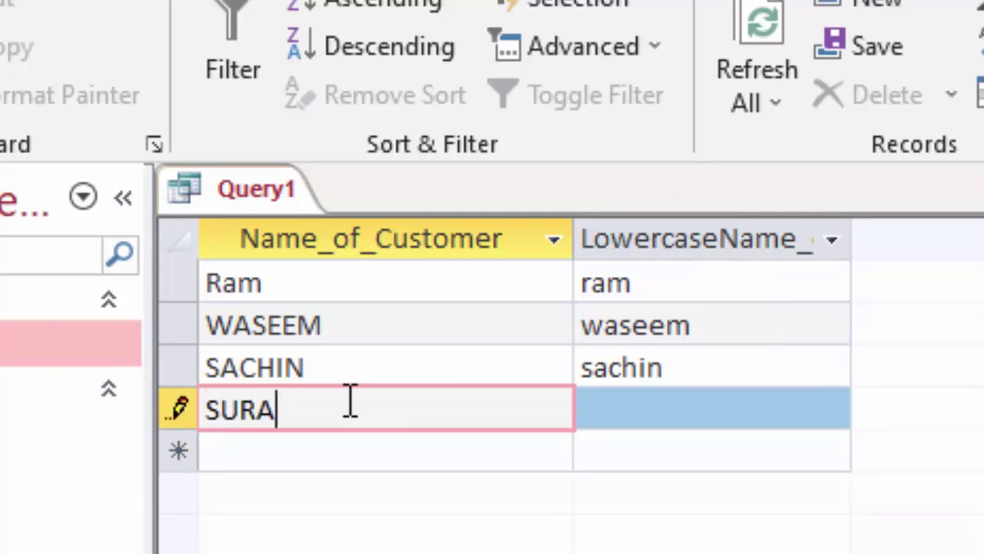
type("BH")
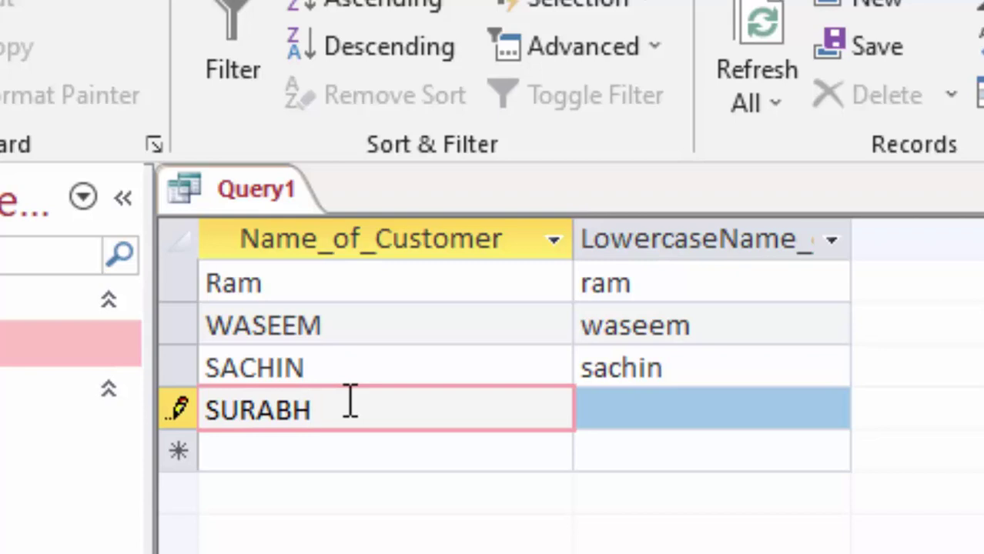
type("I")
key("Tab")
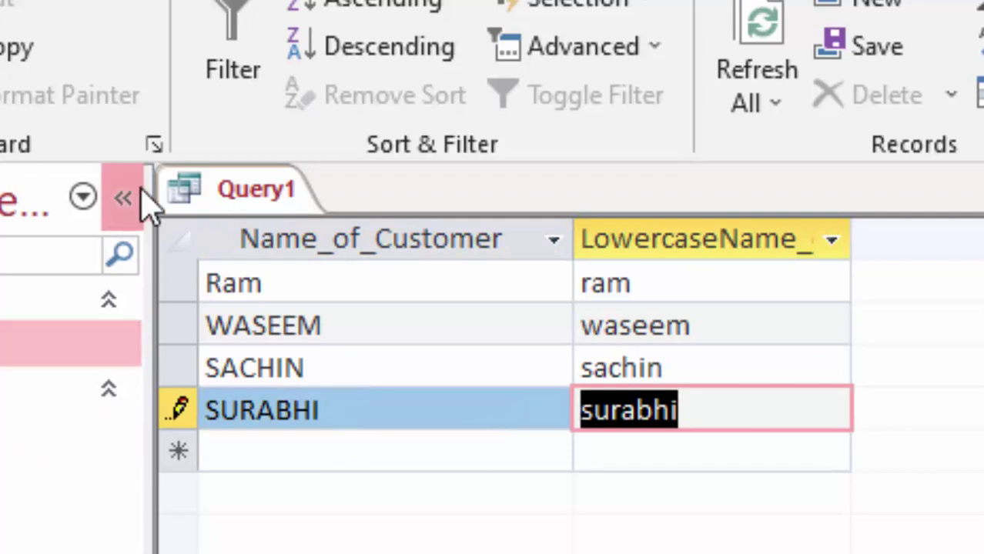
left_click(230, 194)
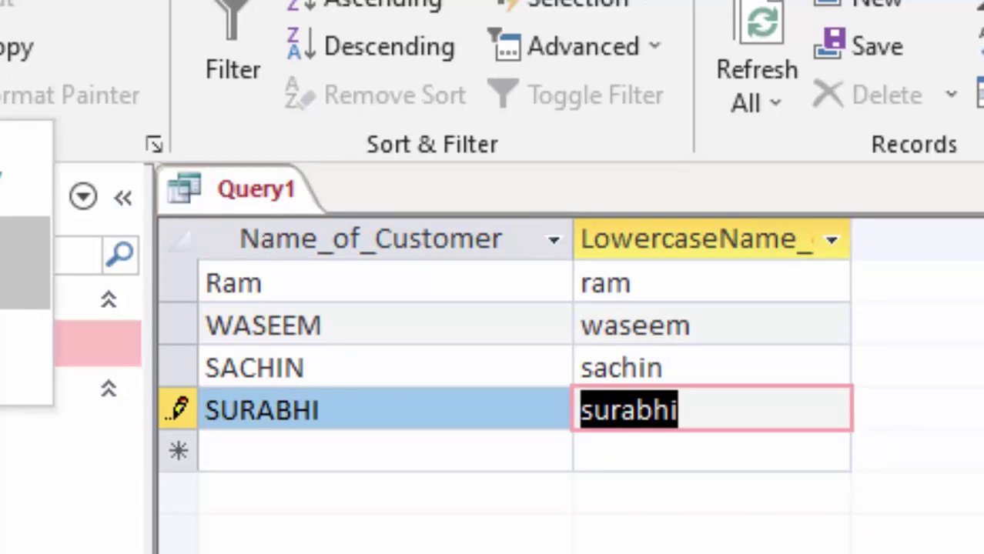
left_click(23, 264)
Step: Select the entire three-line SQL statement of Query1
mouse_move(413, 297)
left_mouse_down()
mouse_move(11, 253)
mouse_move(8, 231)
left_mouse_up()
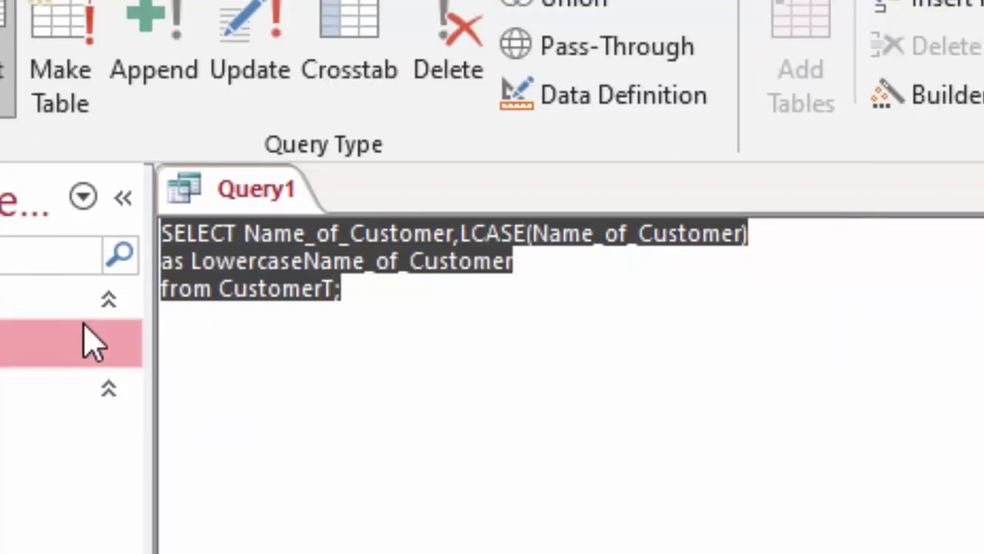